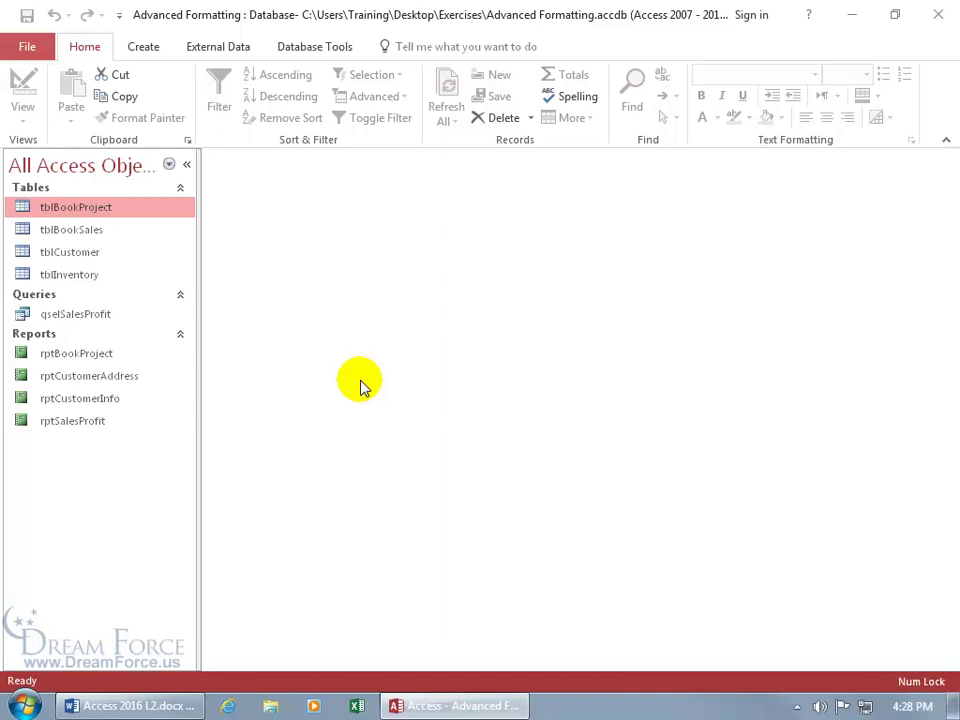
Examine the source tables and output fields of the qselSalesProfit query in Design View, then close the query
right_click(97, 316)
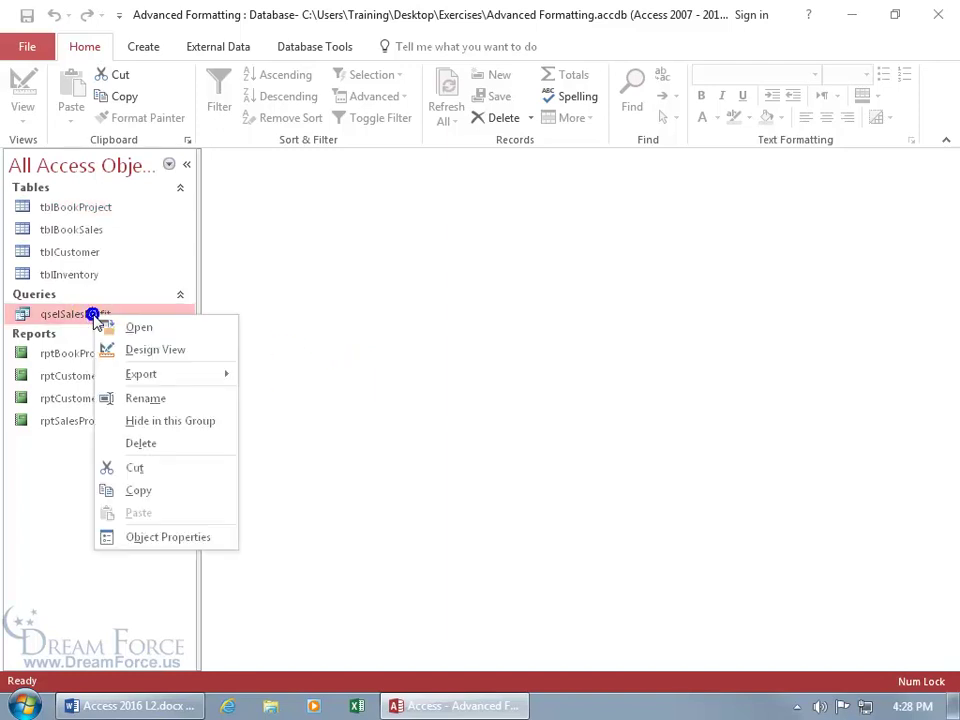
left_click(141, 352)
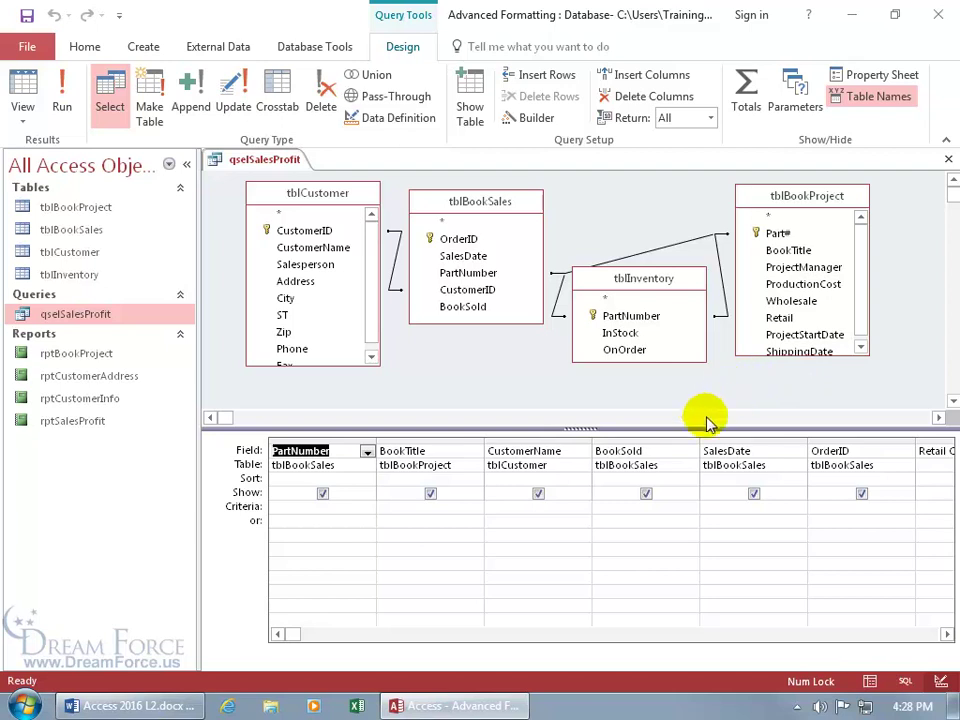
left_click(946, 634)
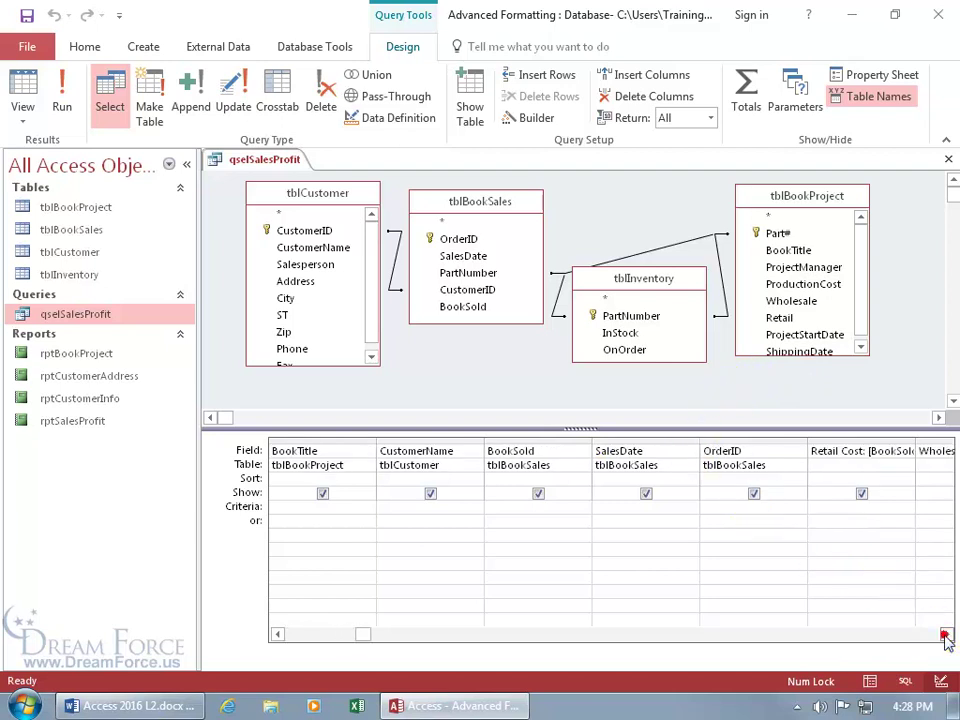
left_click(946, 634)
left_click(946, 634)
left_click(946, 634)
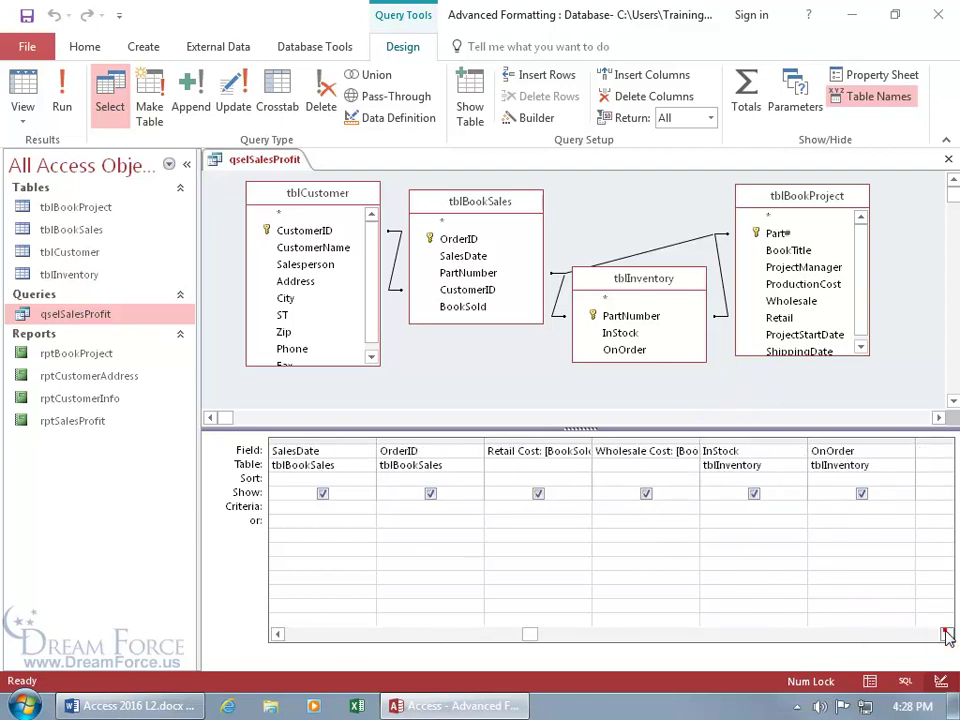
left_click(947, 159)
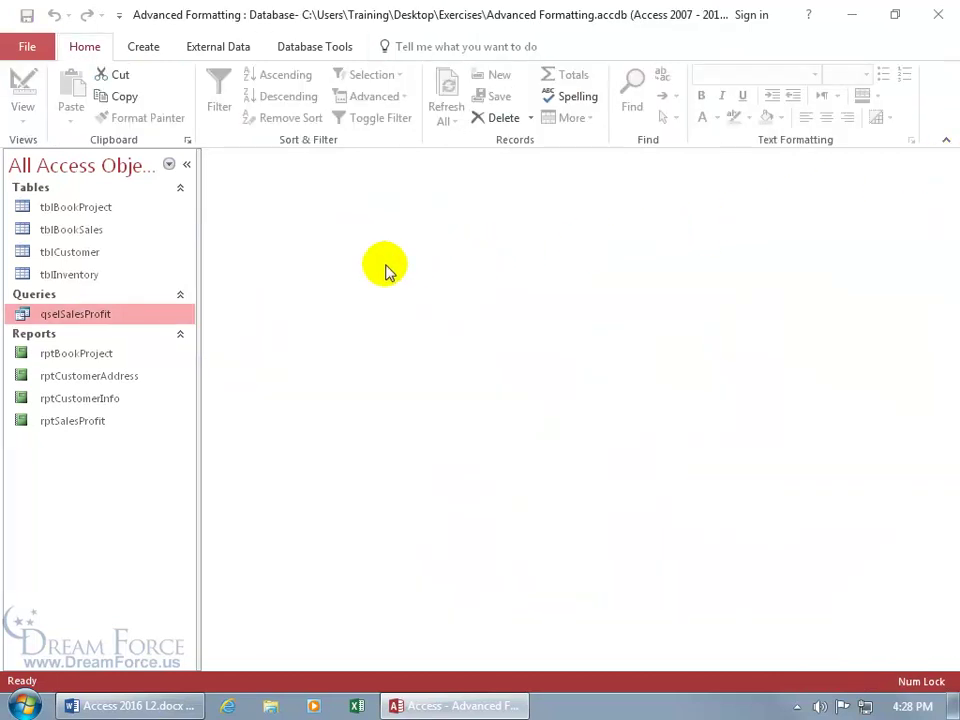
Create a blank report in Design View and set its Record Source to qselSalesProfit
left_click(148, 52)
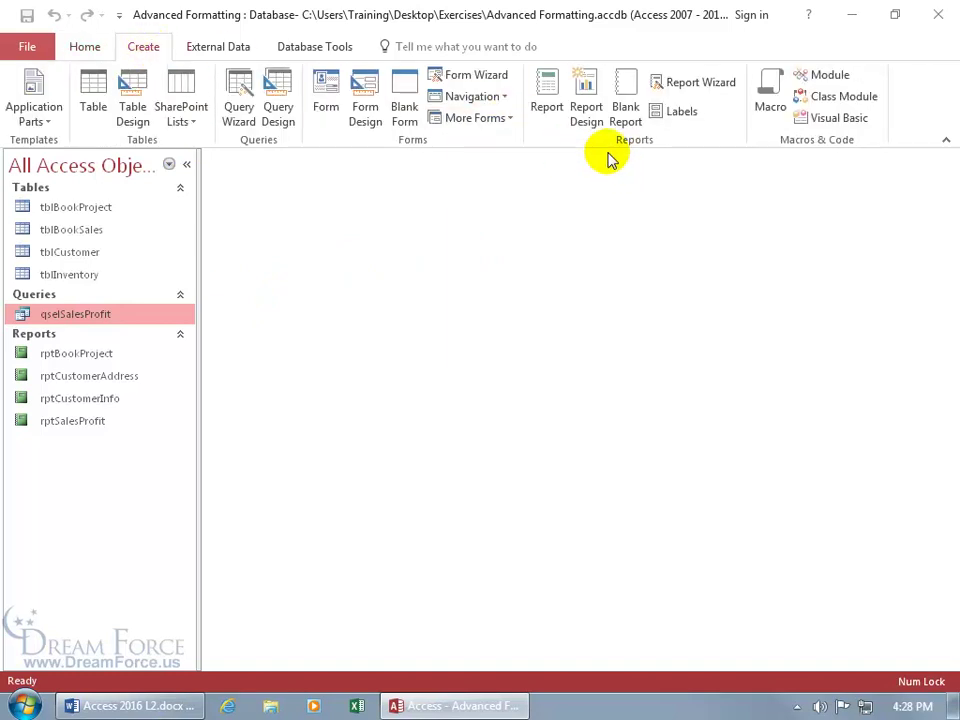
left_click(588, 113)
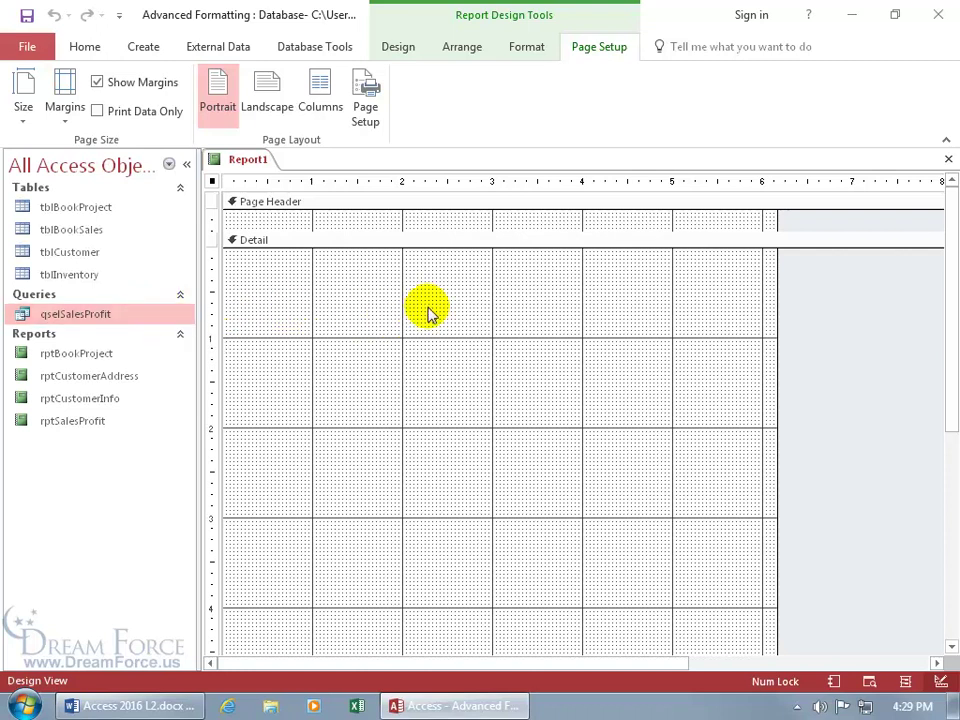
double_click(831, 326)
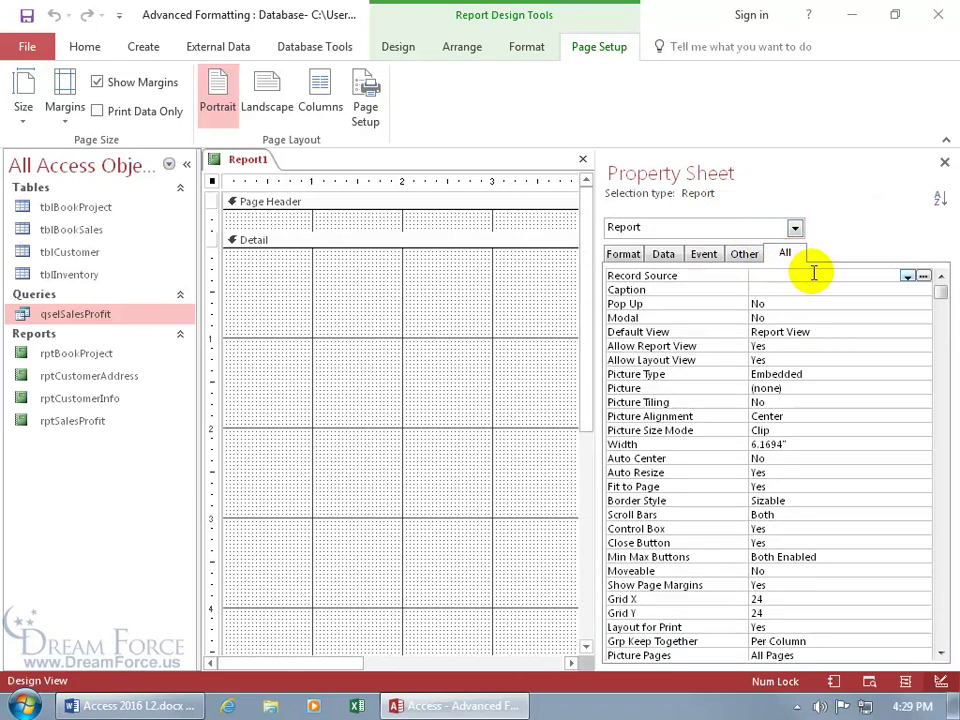
left_click(870, 274)
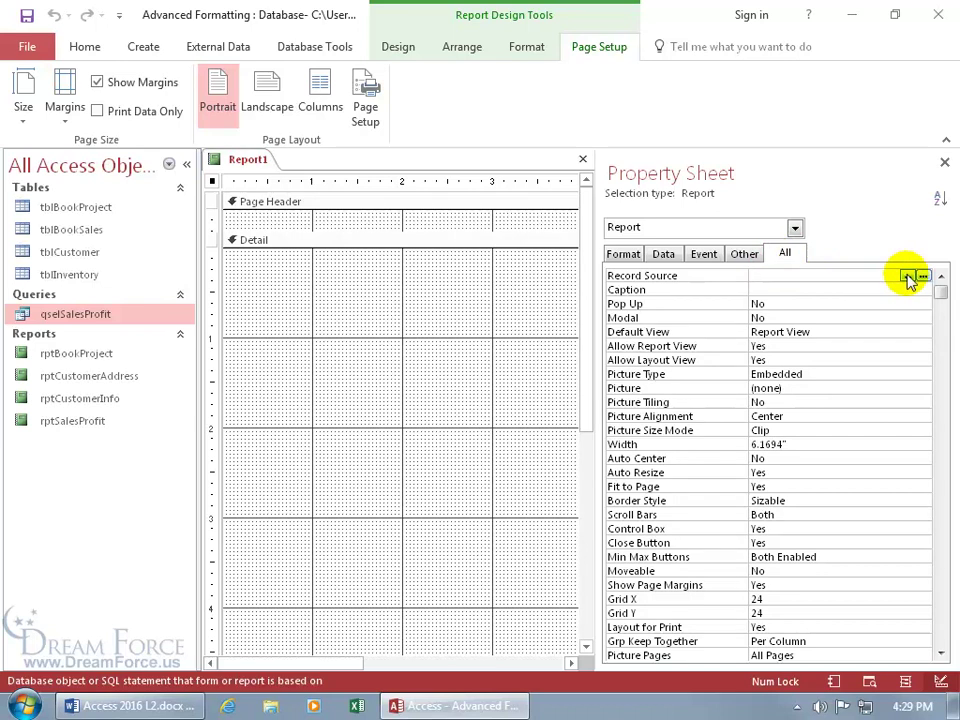
left_click(907, 277)
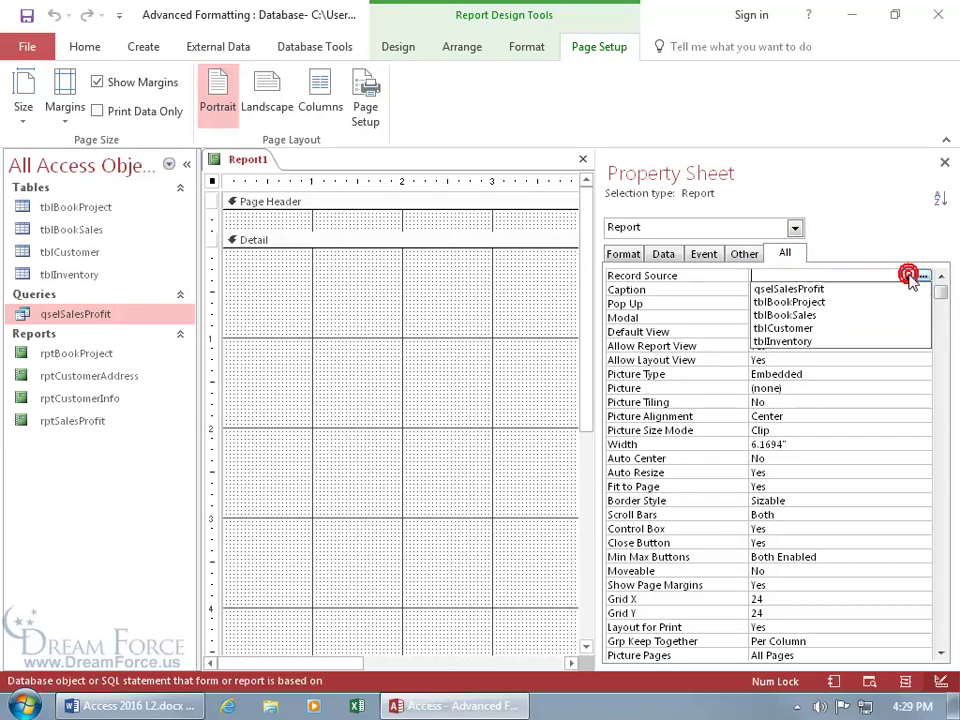
left_click(860, 290)
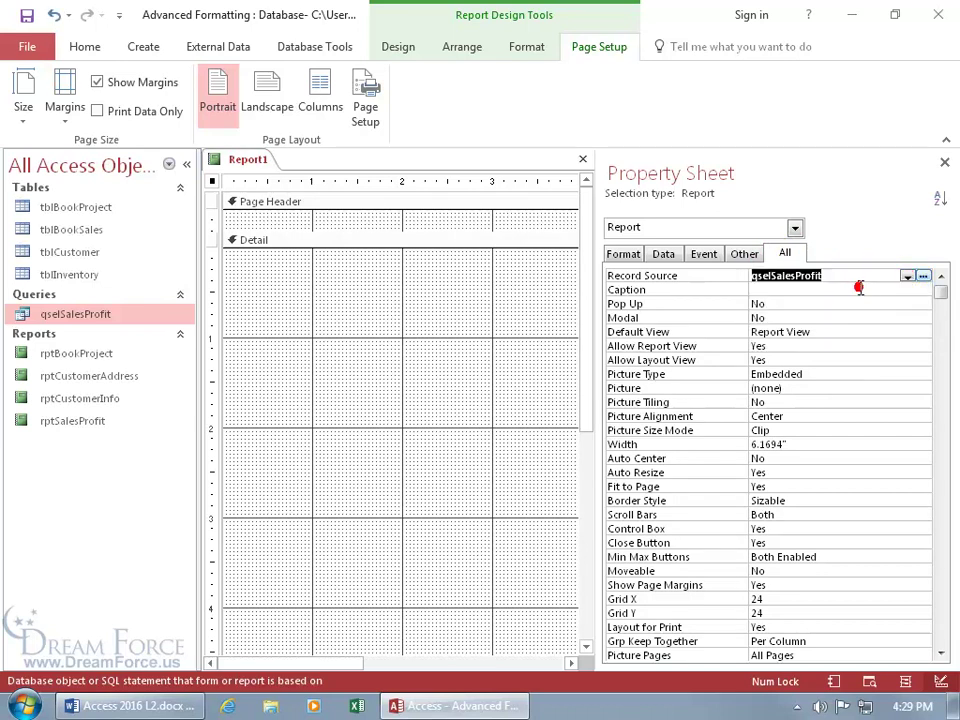
left_click(944, 161)
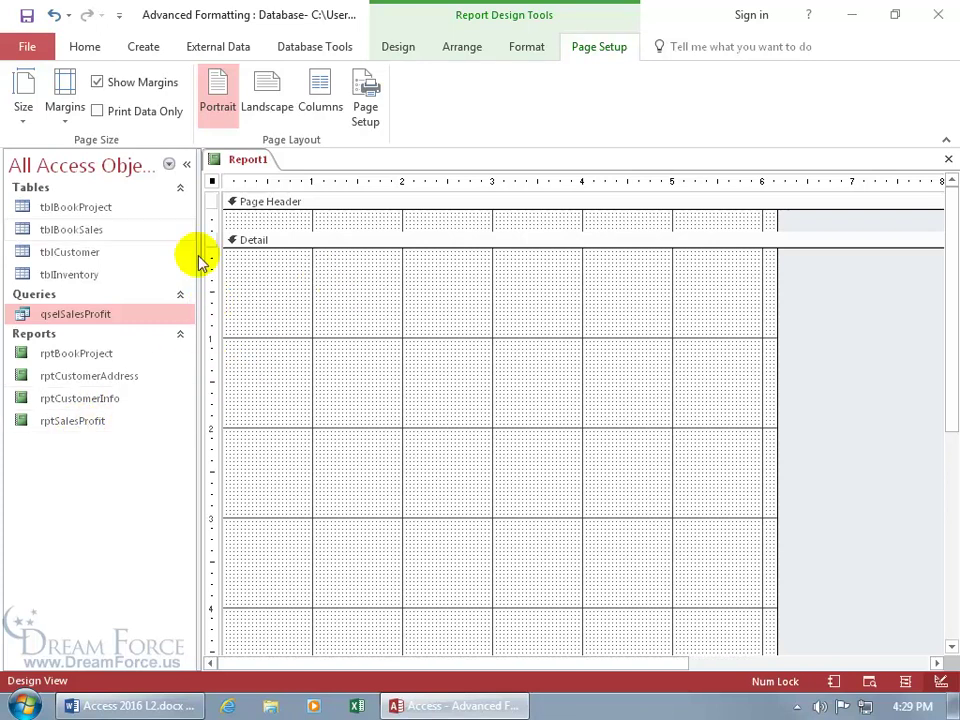
Save the new report as rptSalesAndProfit
left_click(27, 15)
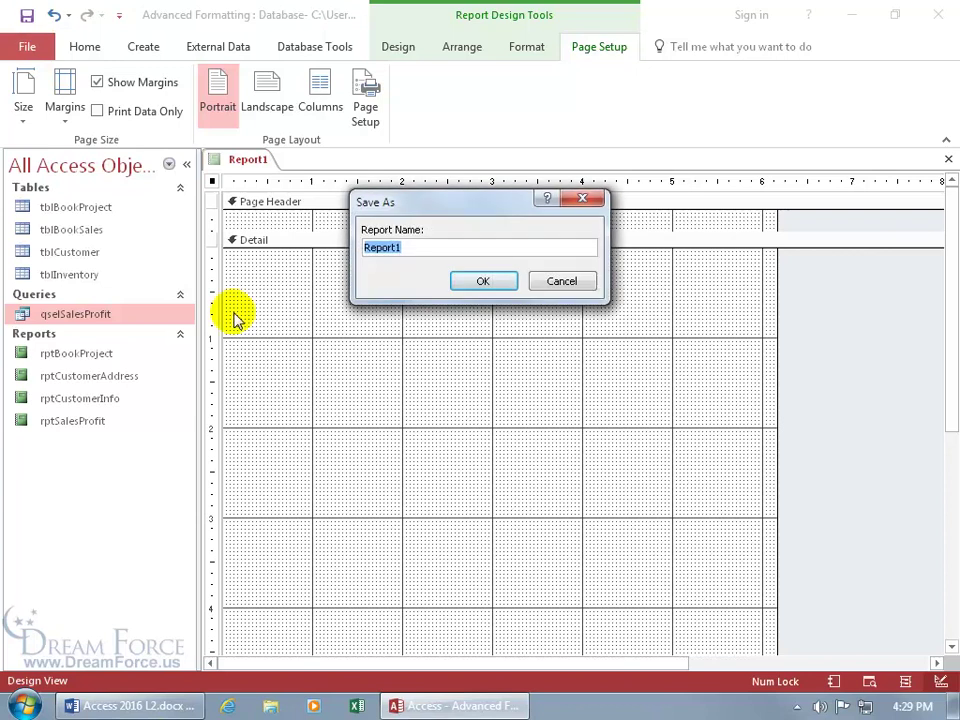
type("rpt")
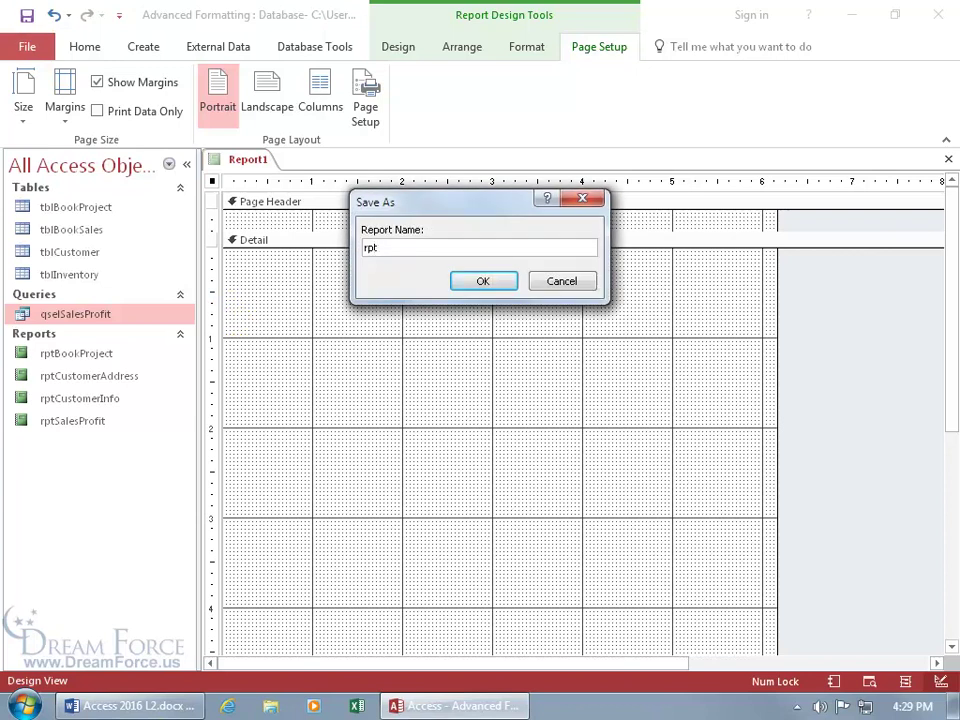
type("SalesAndProfit")
key("Return")
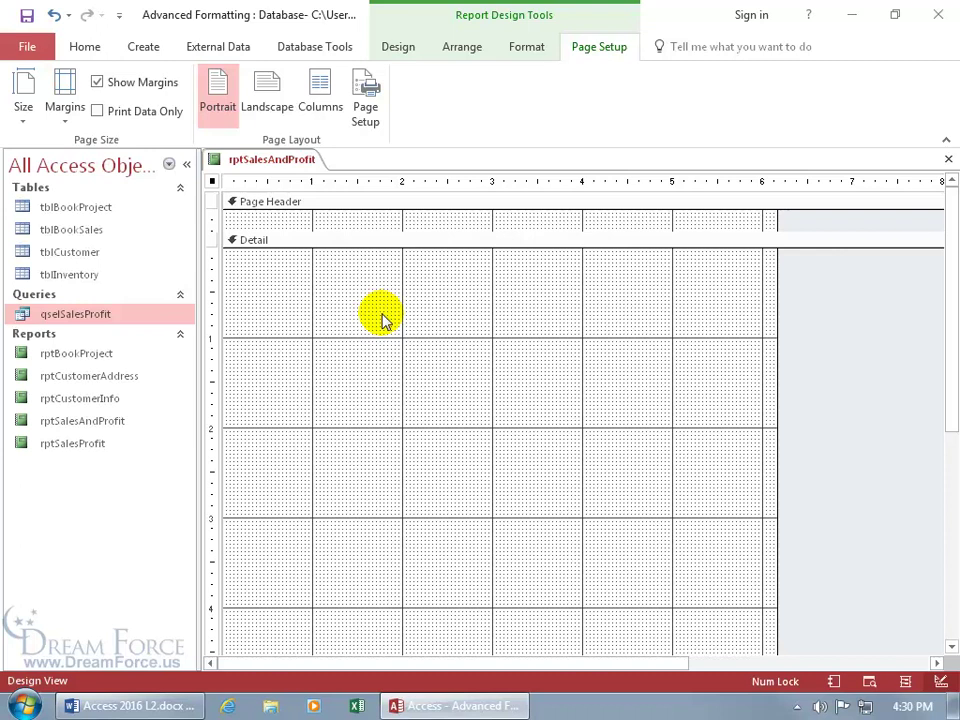
Place an unbound text box in the Detail section, about 1" from its left edge and 0.46" below its top
left_click(406, 53)
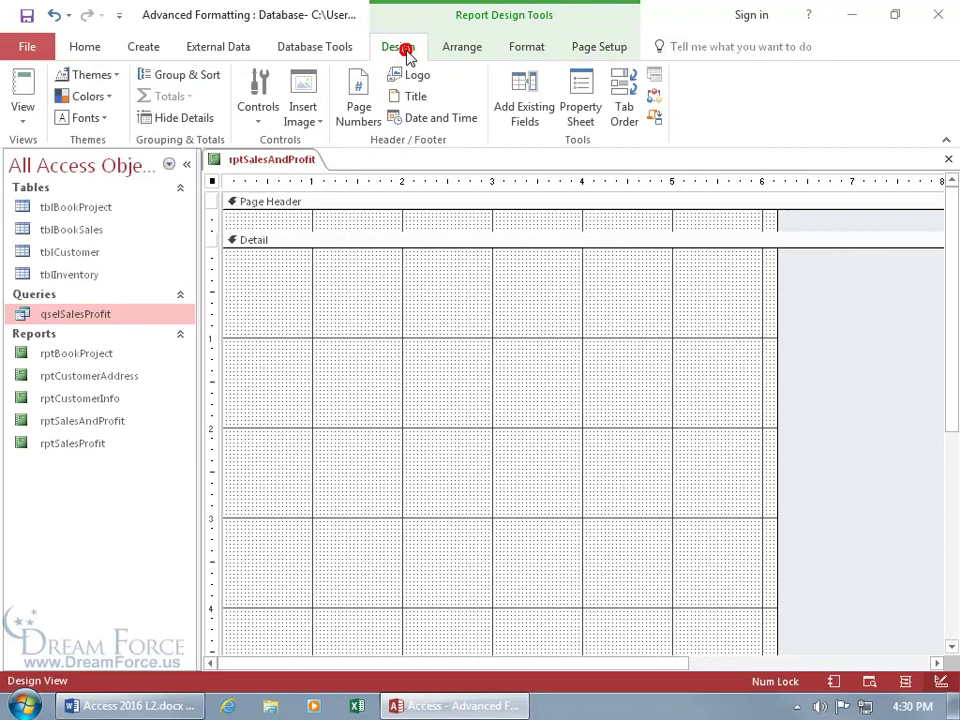
left_click(257, 125)
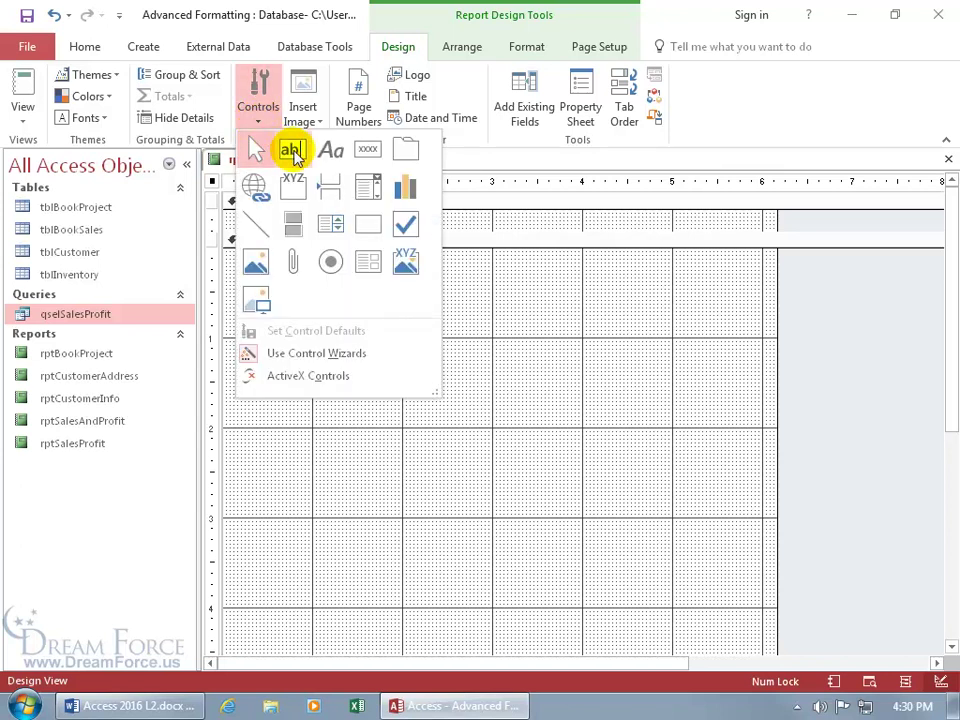
left_click(292, 153)
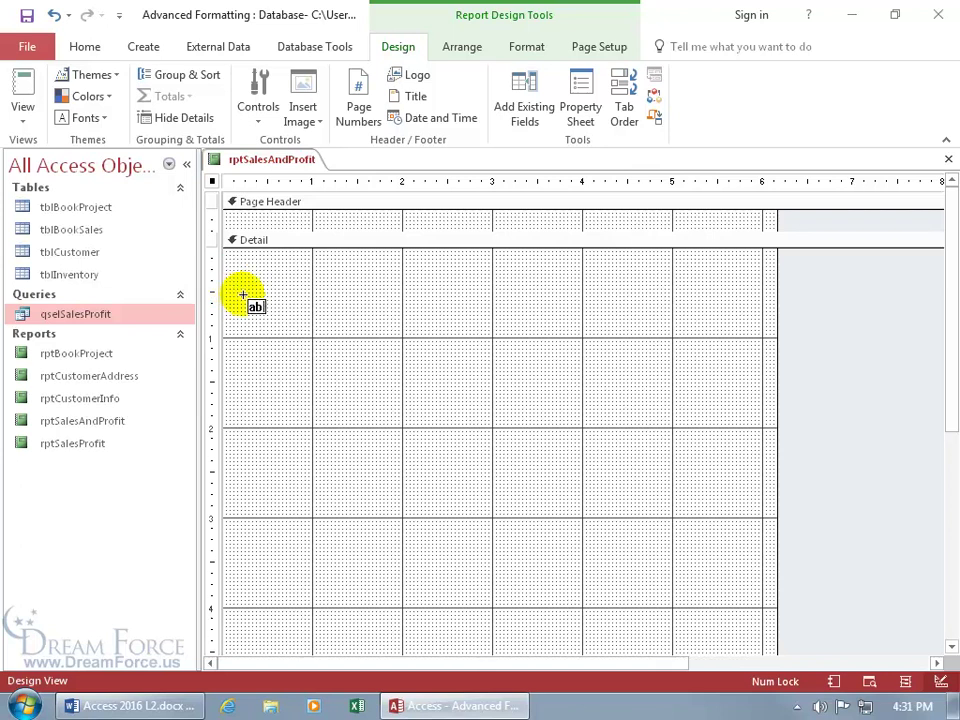
left_click(312, 289)
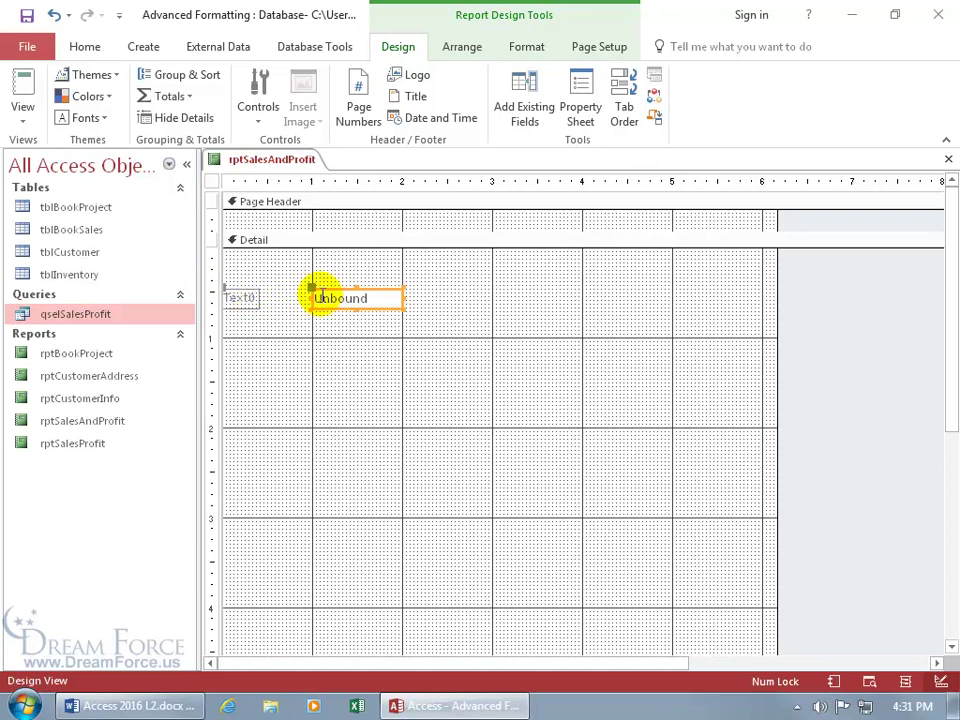
Set the Name property of the text box's attached label to lblBookTitle
double_click(252, 297)
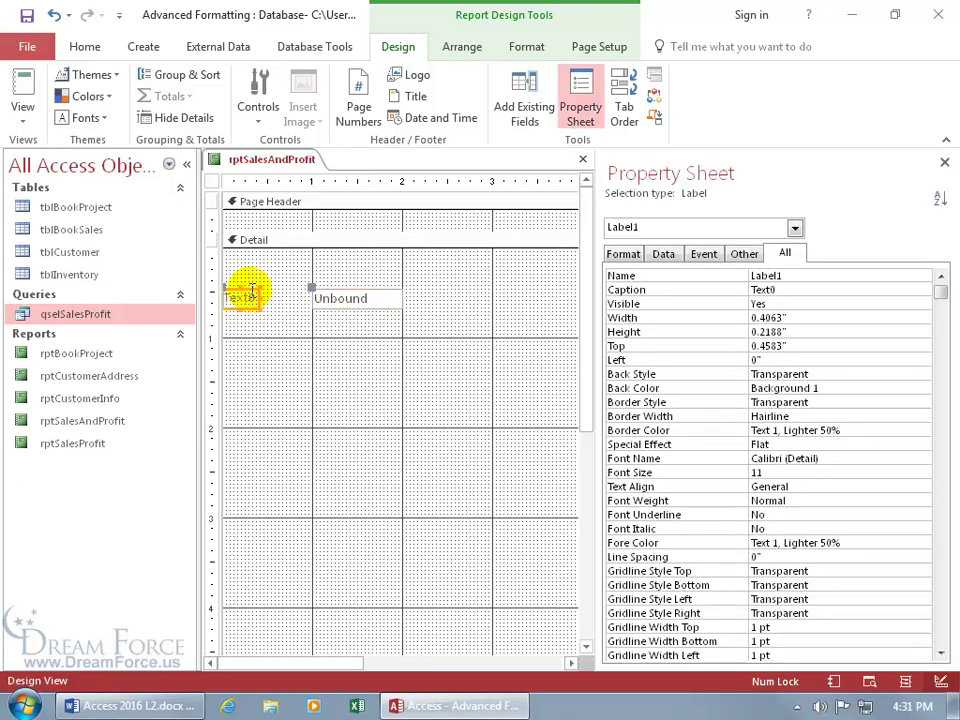
left_click(241, 297)
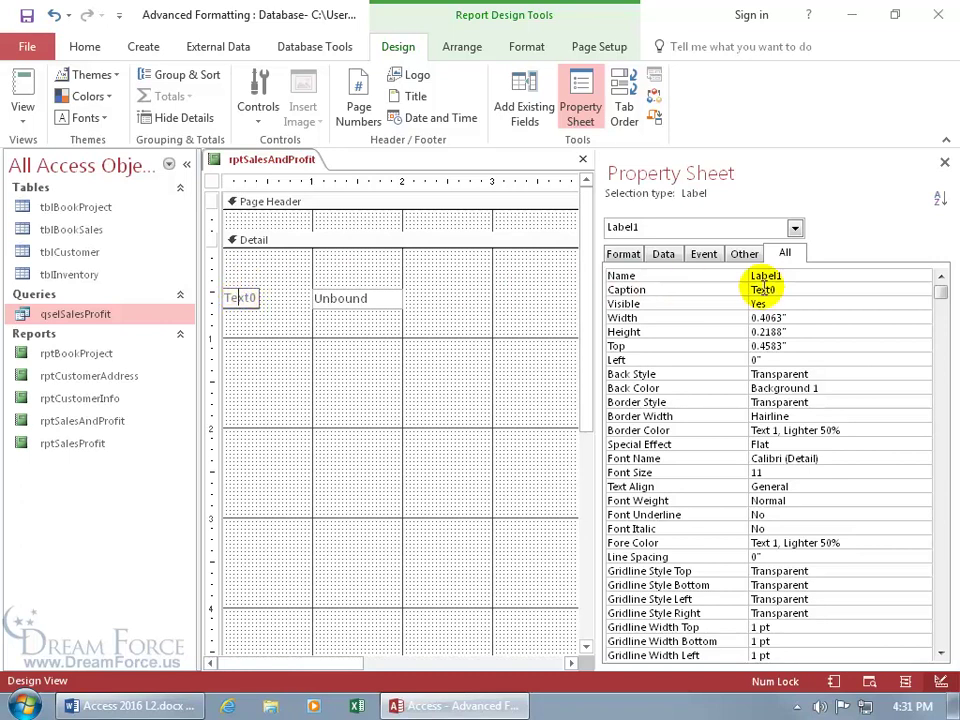
left_click(793, 275)
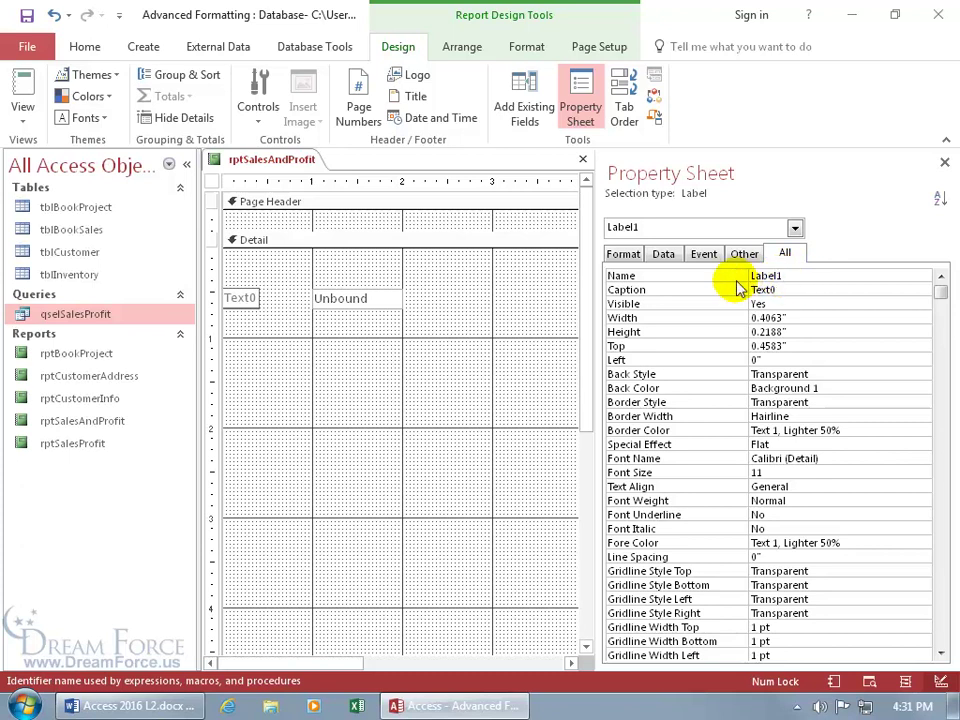
double_click(790, 273)
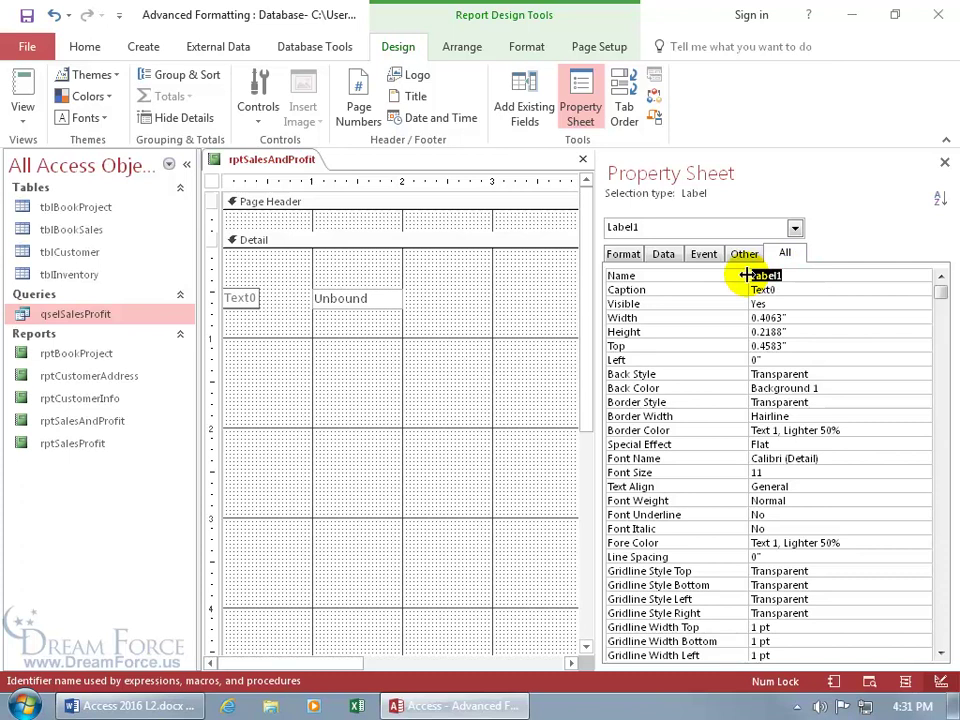
type("lblBookTitle")
key("Return")
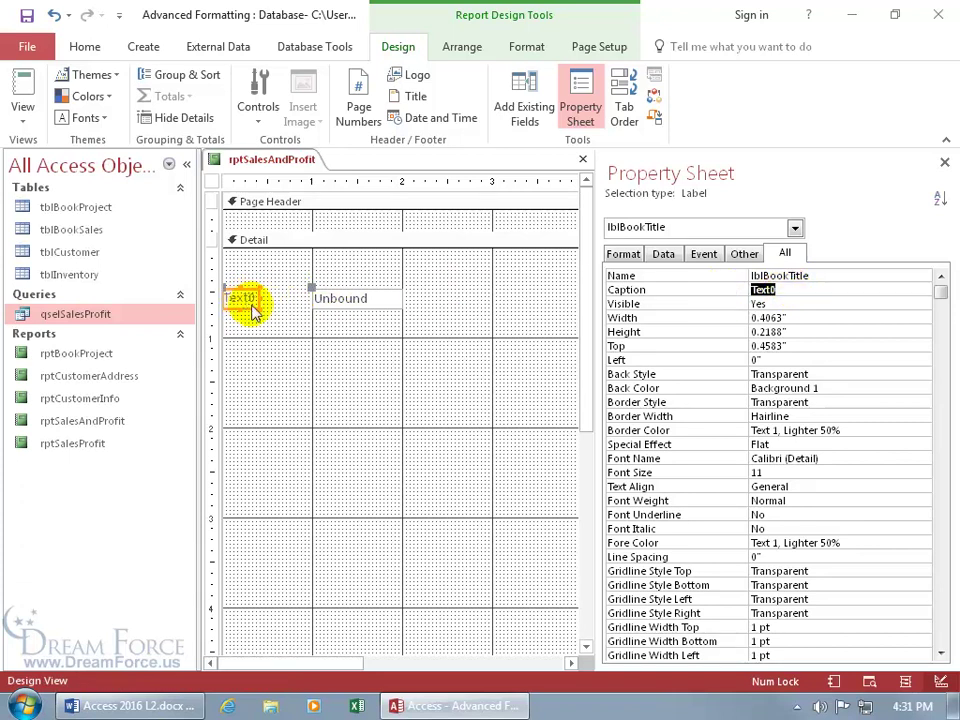
Set the lblBookTitle label's caption to Book Title and widen the label to about 0.7" to fit the text
type("Boo")
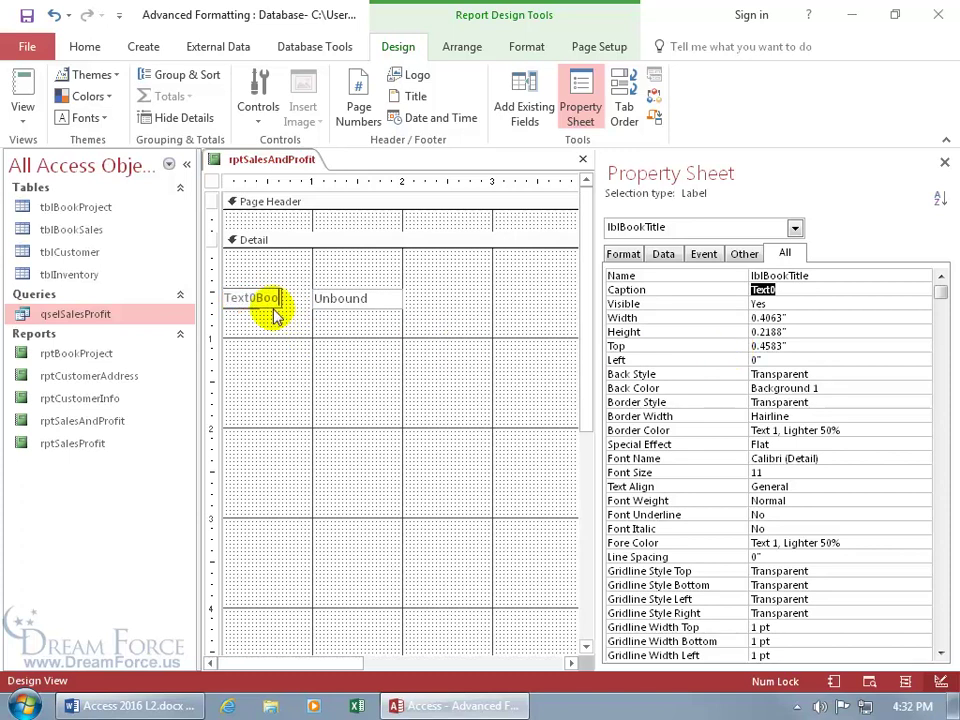
key("Escape")
left_click(783, 290)
left_click(740, 289)
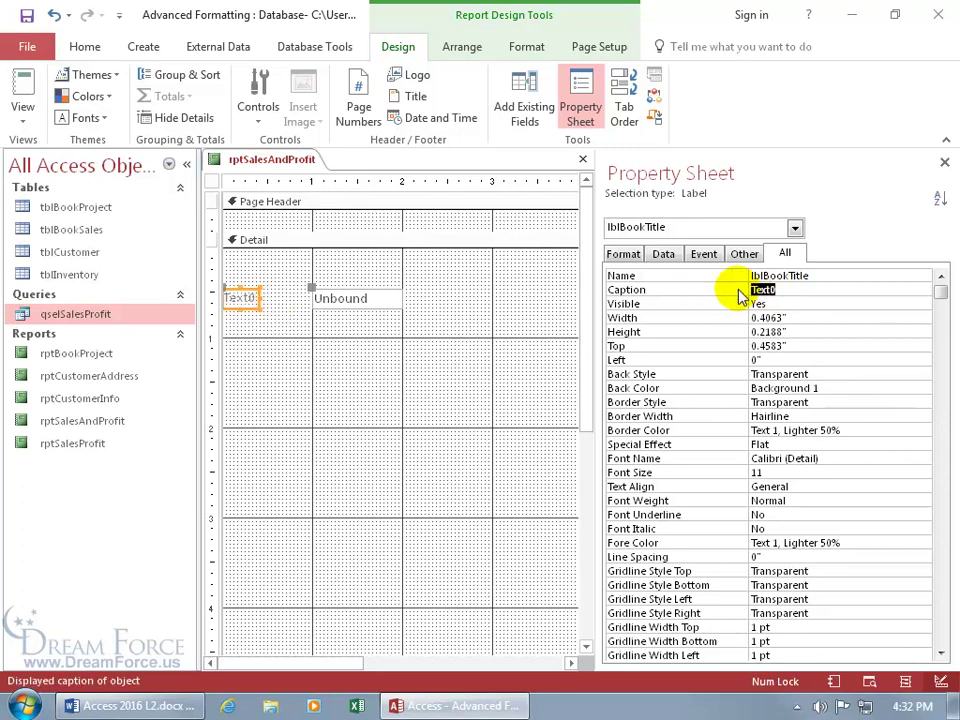
type("Book Title")
key("Return")
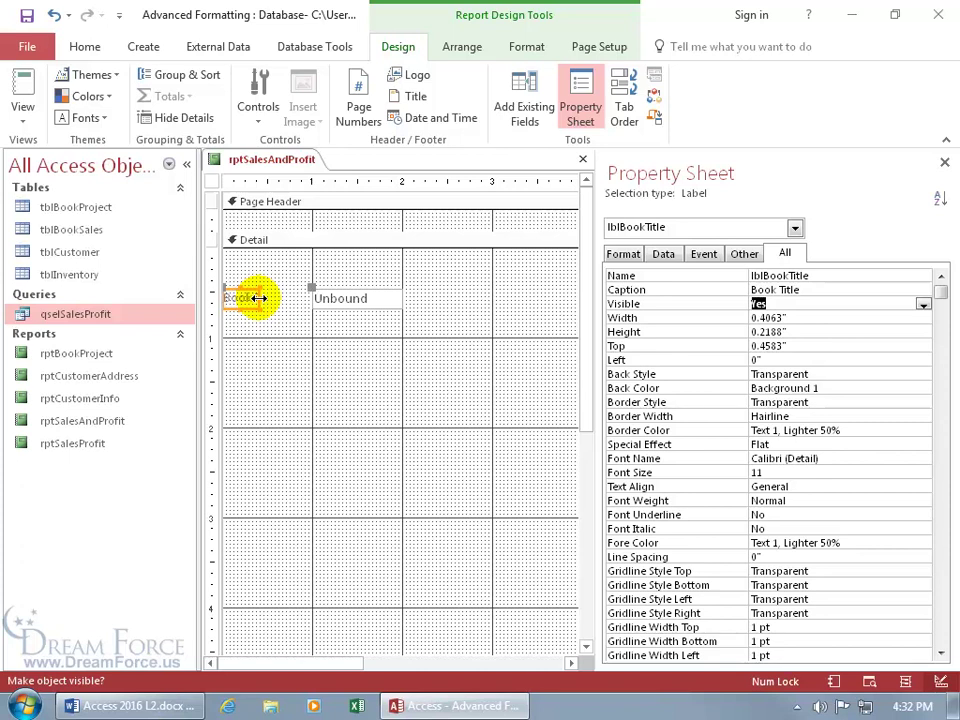
left_click_drag(258, 298, 287, 299)
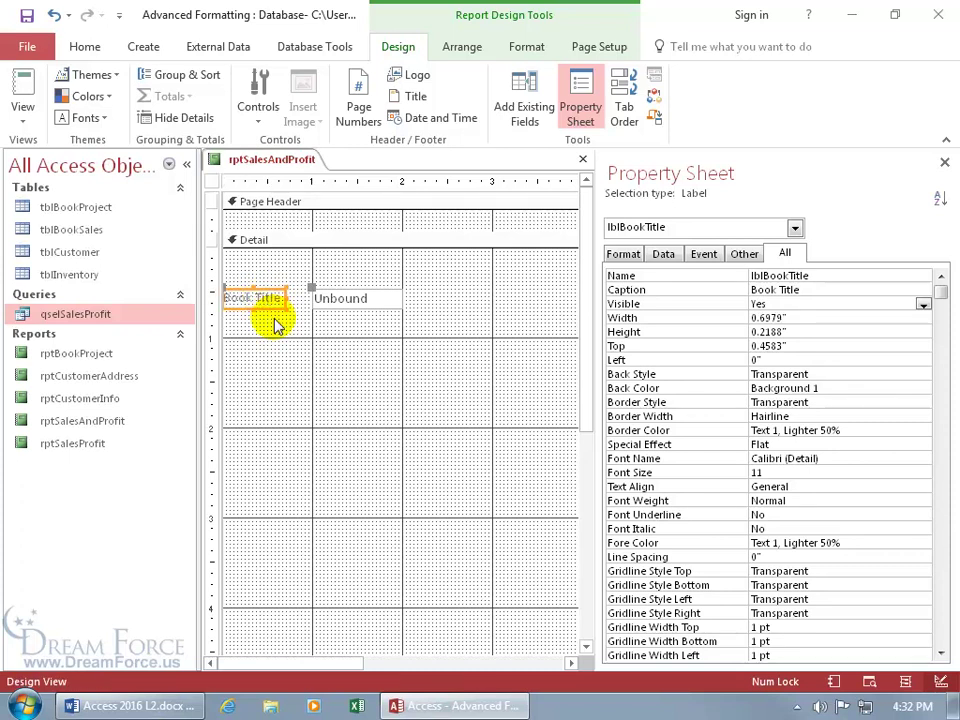
Bind the unbound text box to the BookTitle field through its Control Source property
left_click(352, 309)
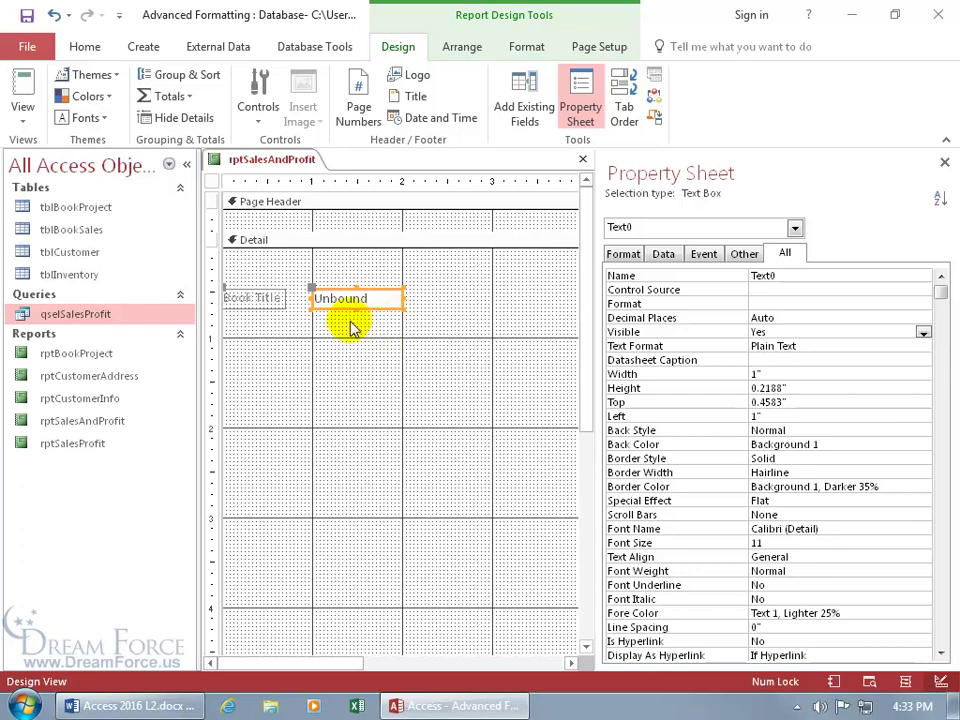
left_click(820, 290)
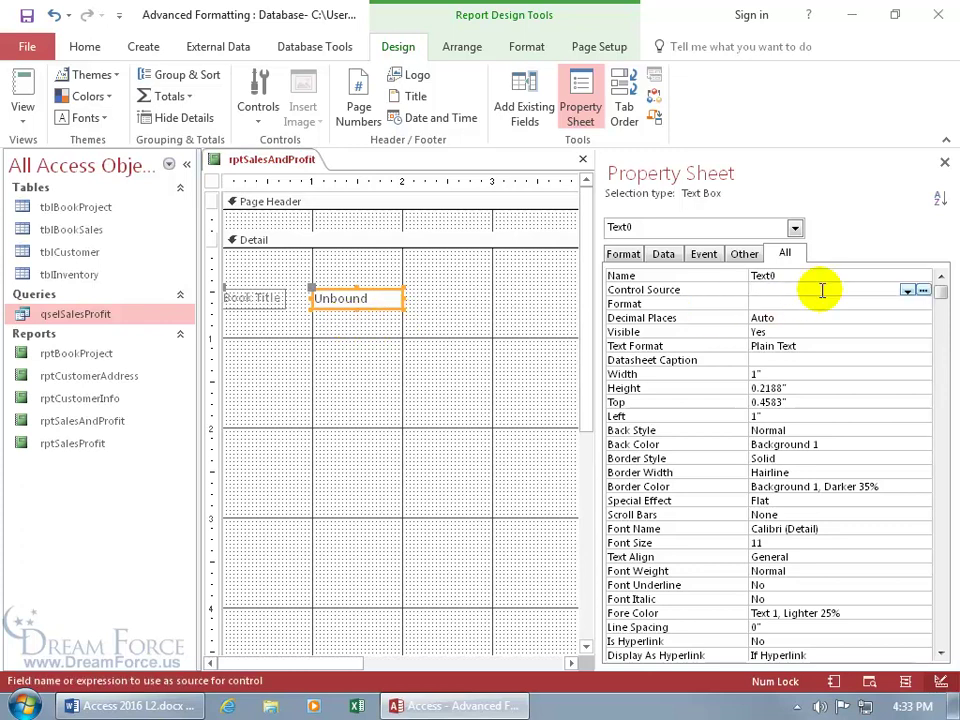
left_click(907, 290)
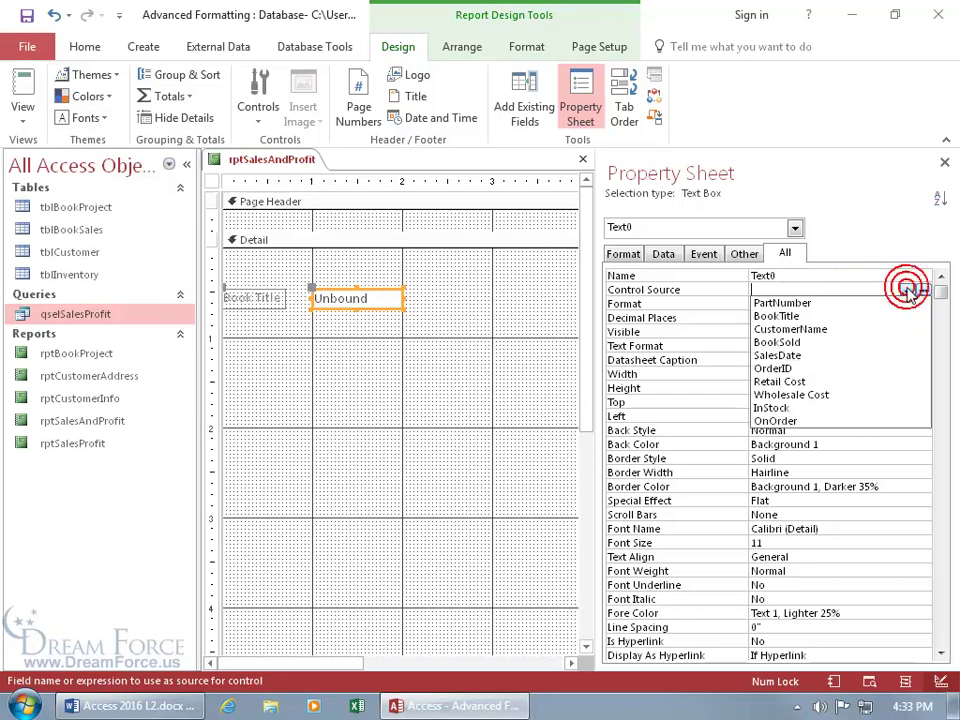
left_click(866, 318)
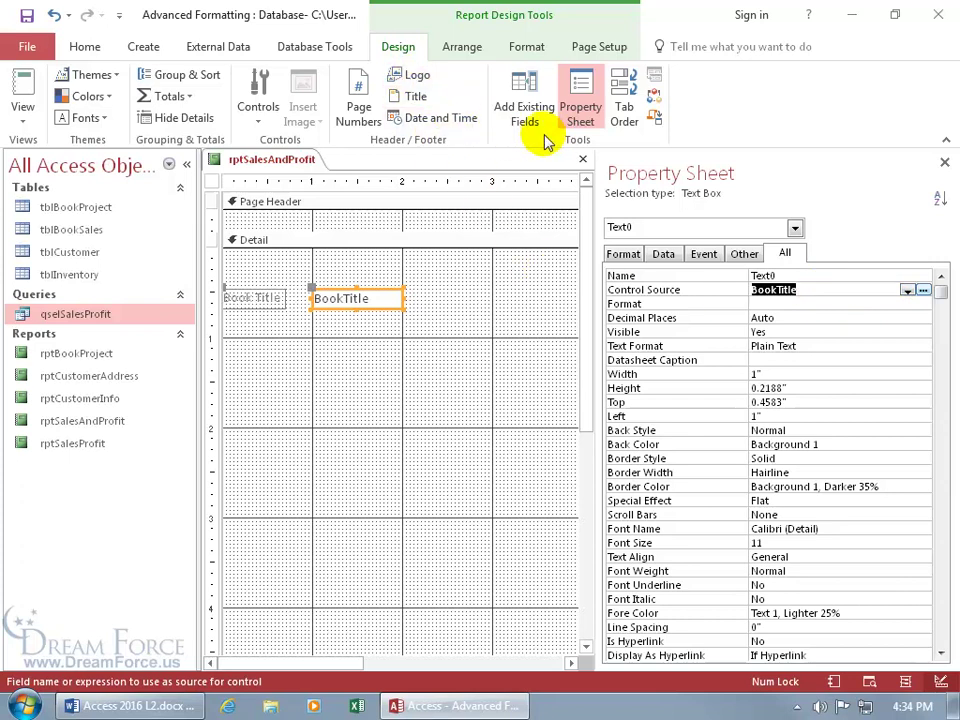
Add the existing fields CustomerName and BookSold to the report's Detail section
left_click(522, 88)
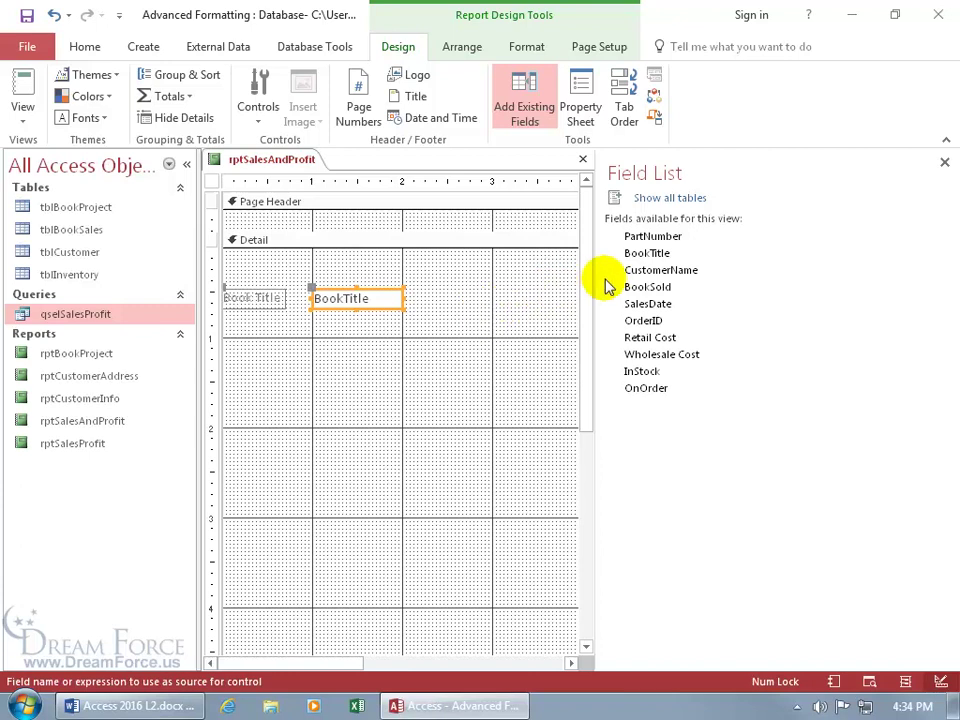
double_click(638, 271)
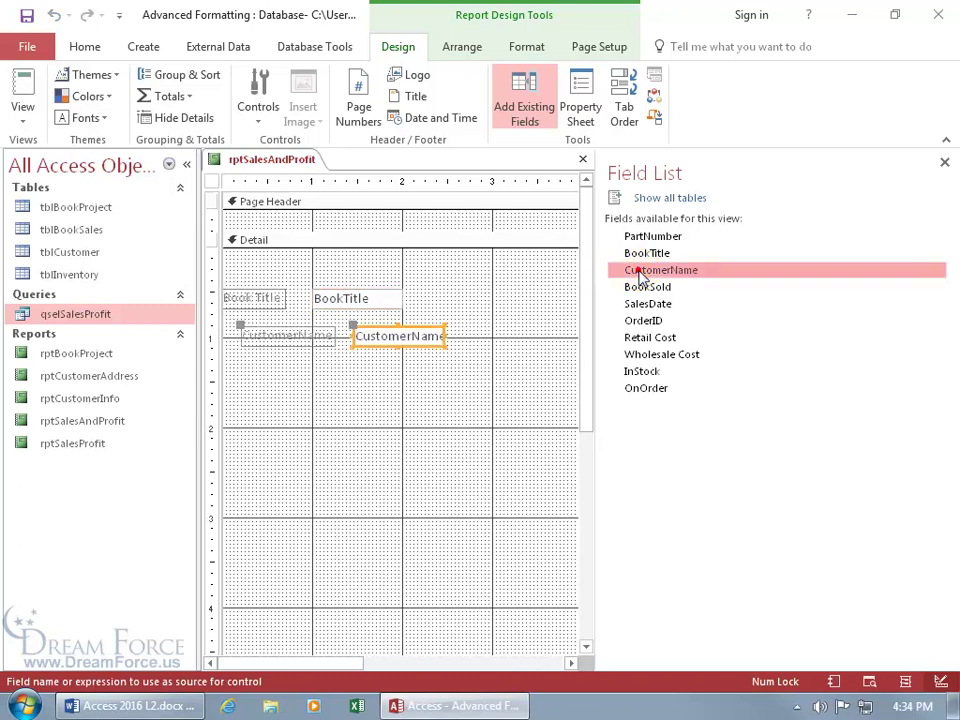
double_click(644, 287)
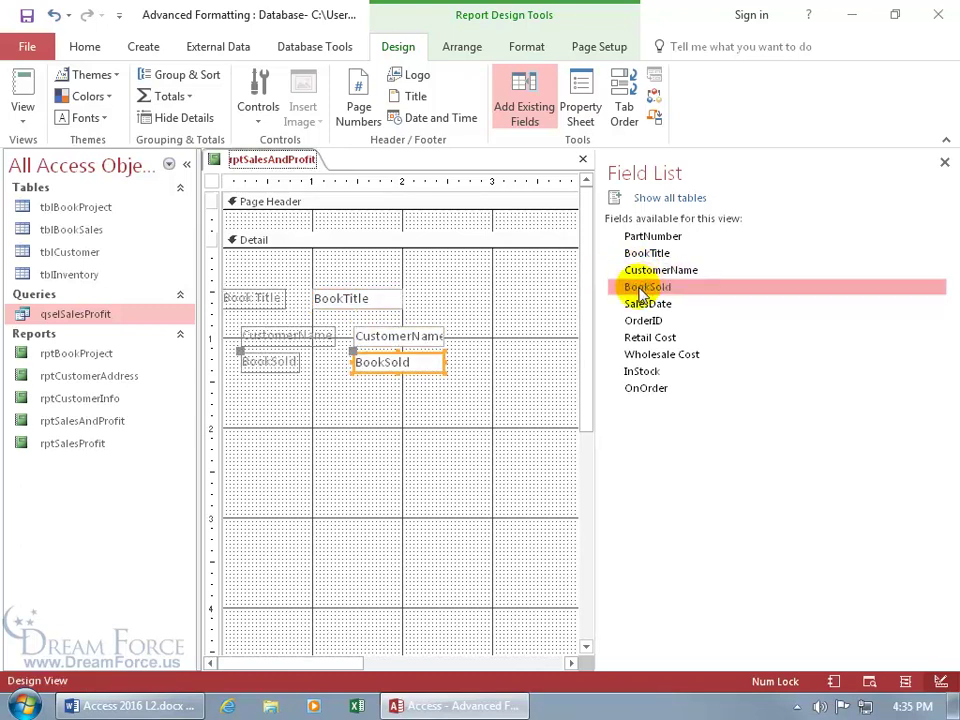
Close the field list, examine the spacing and repeated labels of the records in Report View, and return to Design View
left_click(944, 161)
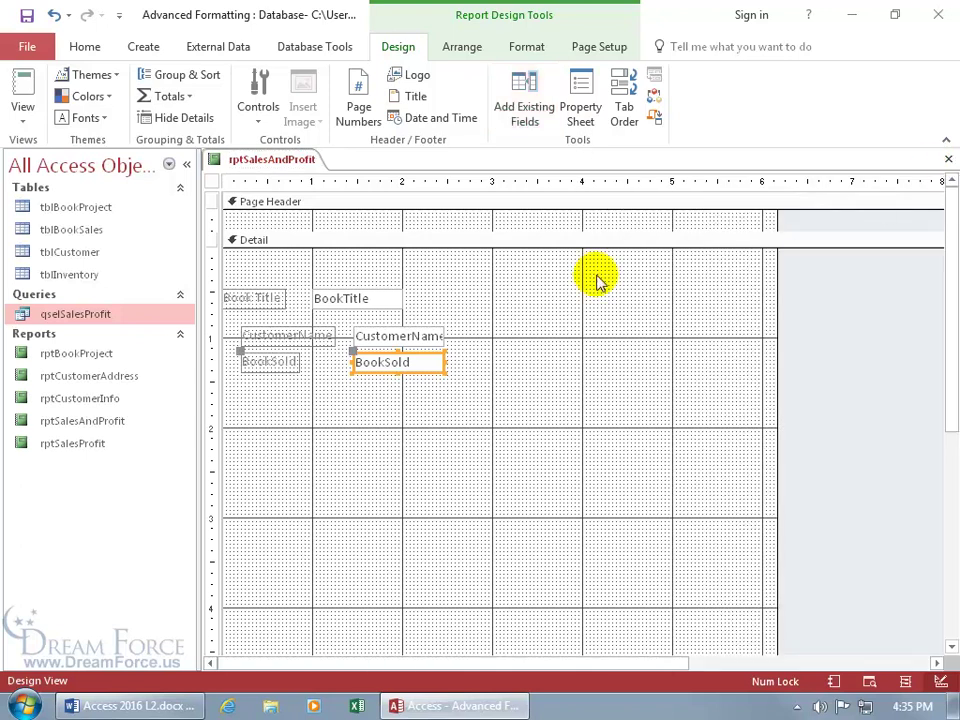
right_click(272, 160)
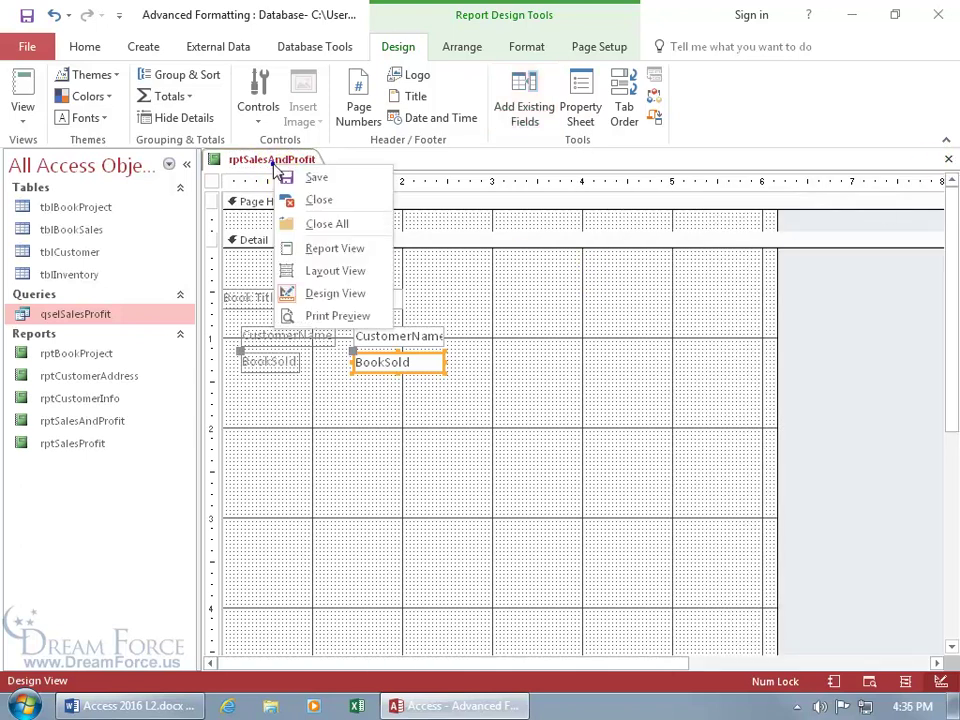
left_click(313, 247)
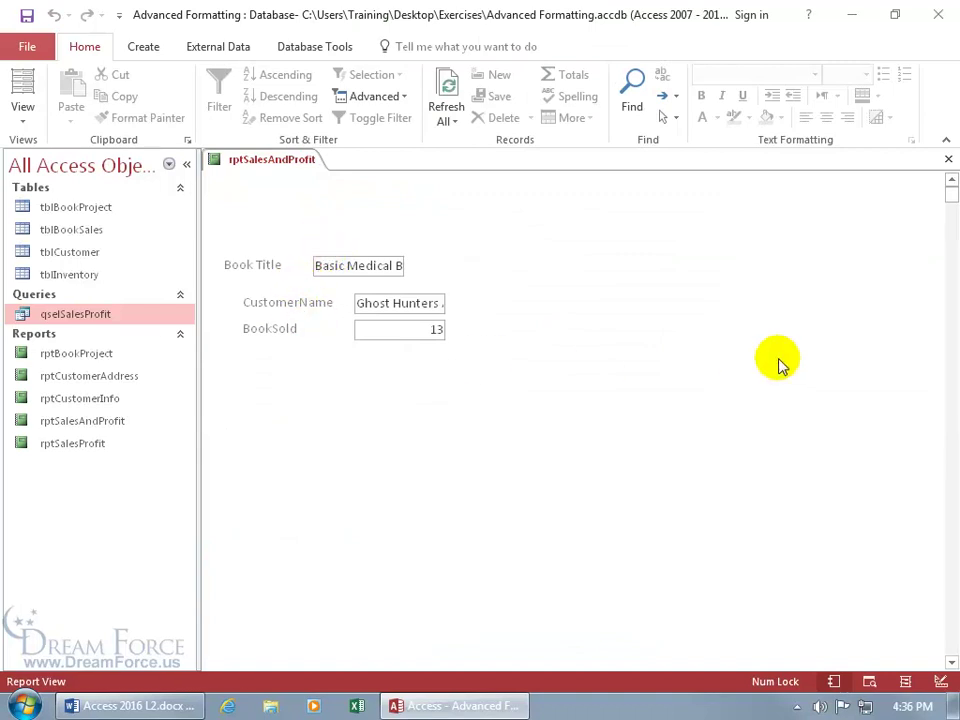
scroll(778, 364, "down", 3)
scroll(478, 366, "down", 6)
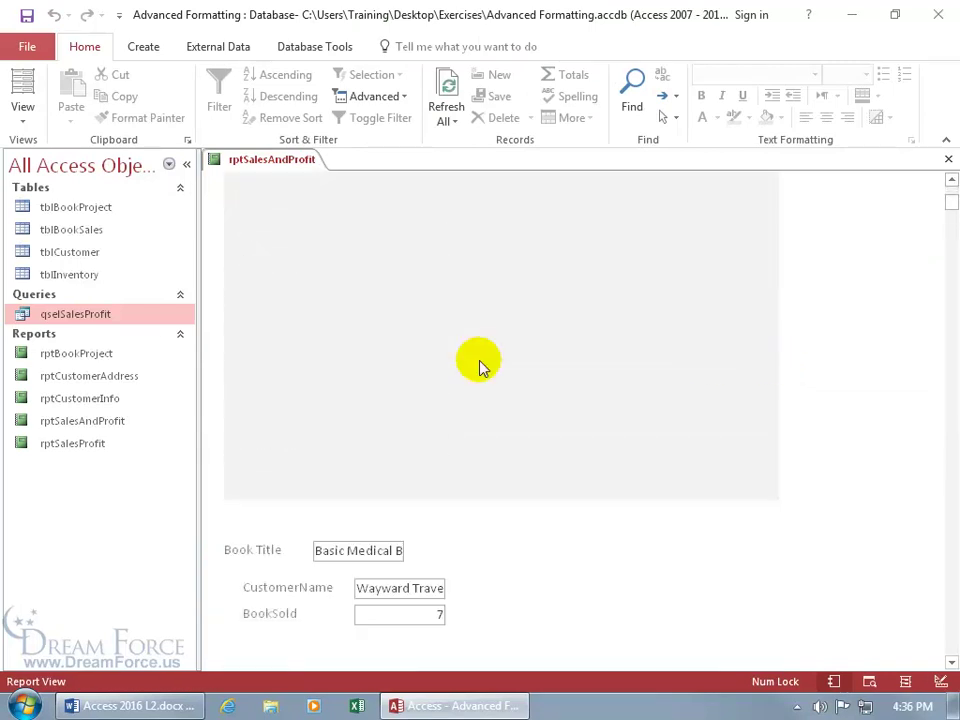
scroll(478, 366, "down", 3)
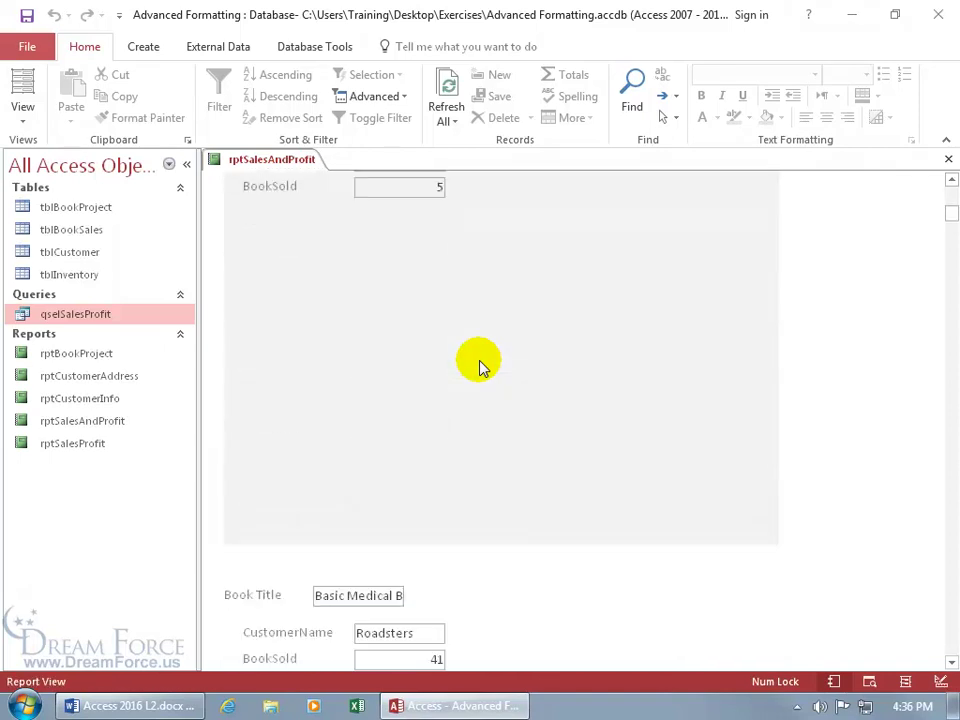
scroll(478, 366, "up", 9)
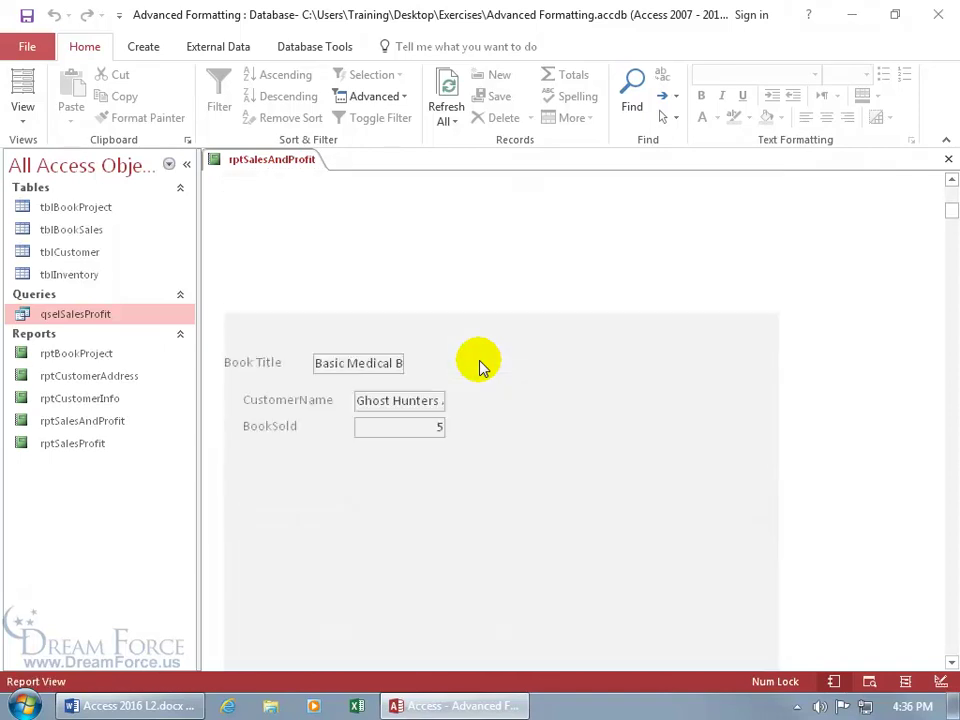
scroll(478, 366, "up", 6)
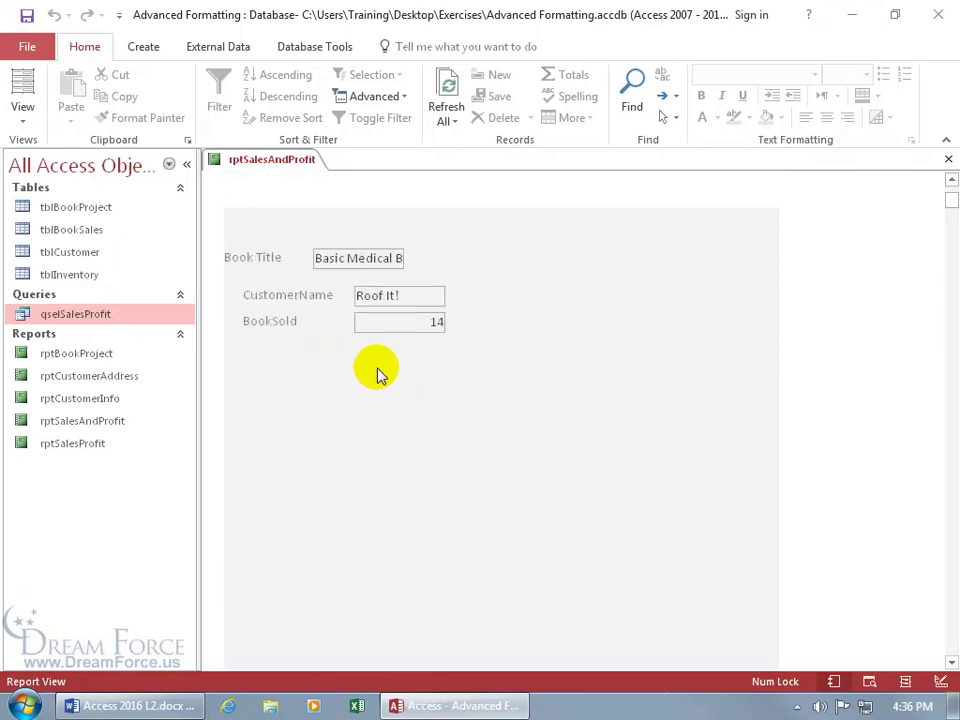
scroll(388, 383, "up", 5)
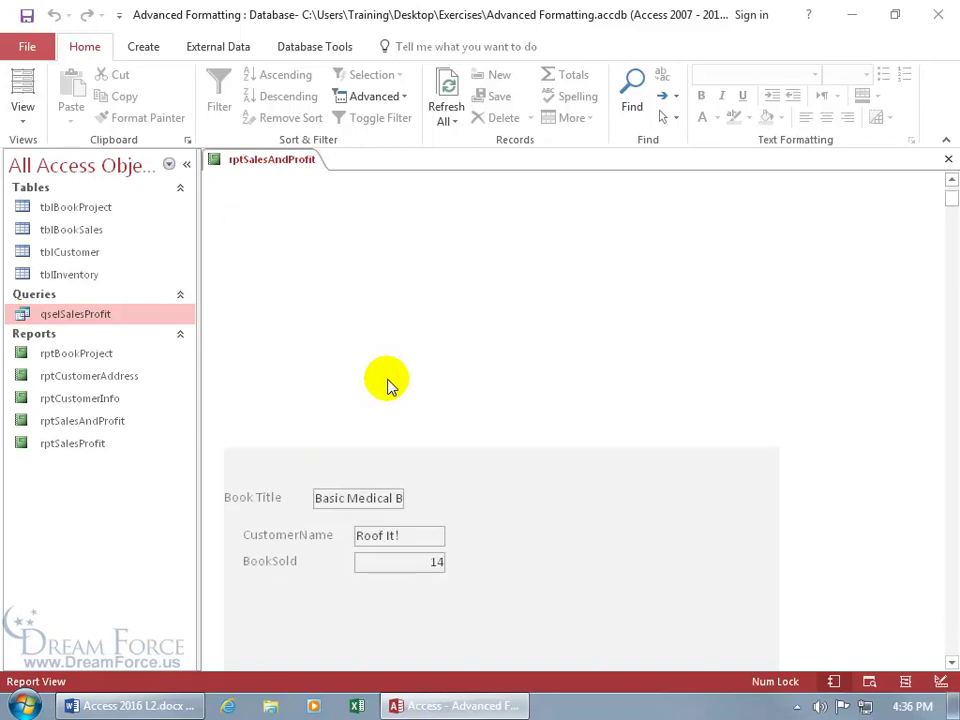
right_click(268, 166)
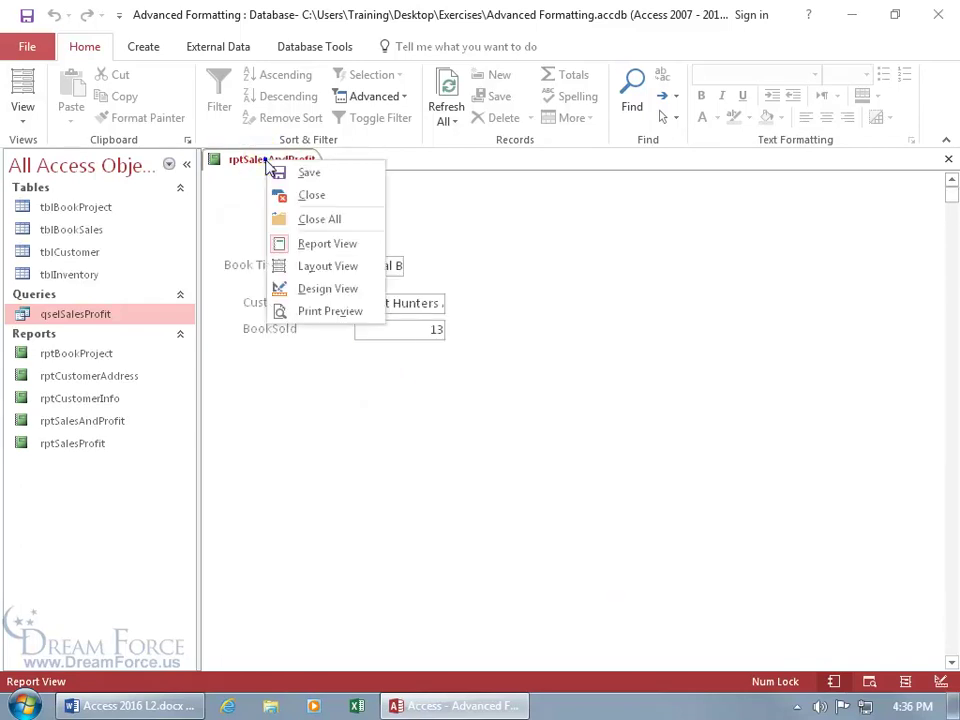
left_click(303, 286)
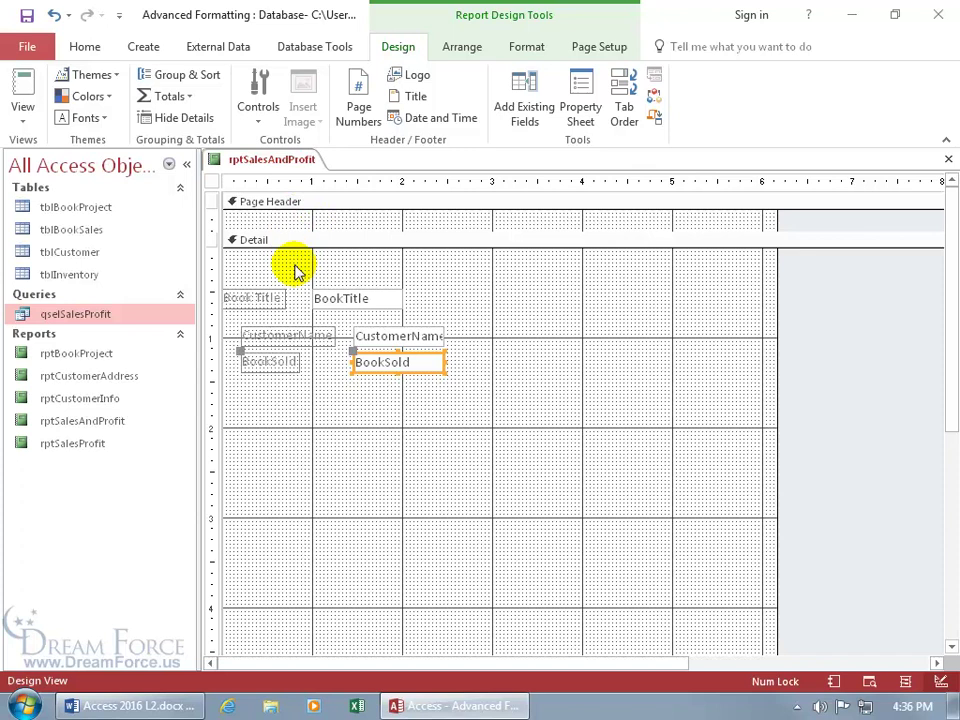
Move the Book Title, CustomerName and BookSold labels out of the Detail section into the Page Header
left_click(266, 298)
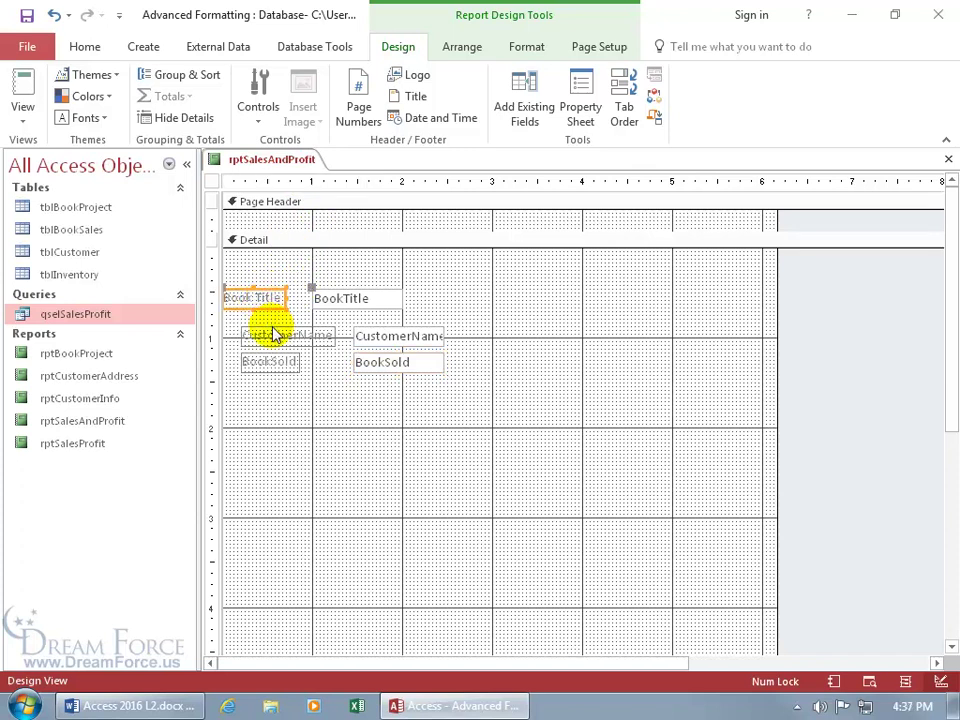
left_click(274, 333, "shift")
left_click(270, 361, "shift")
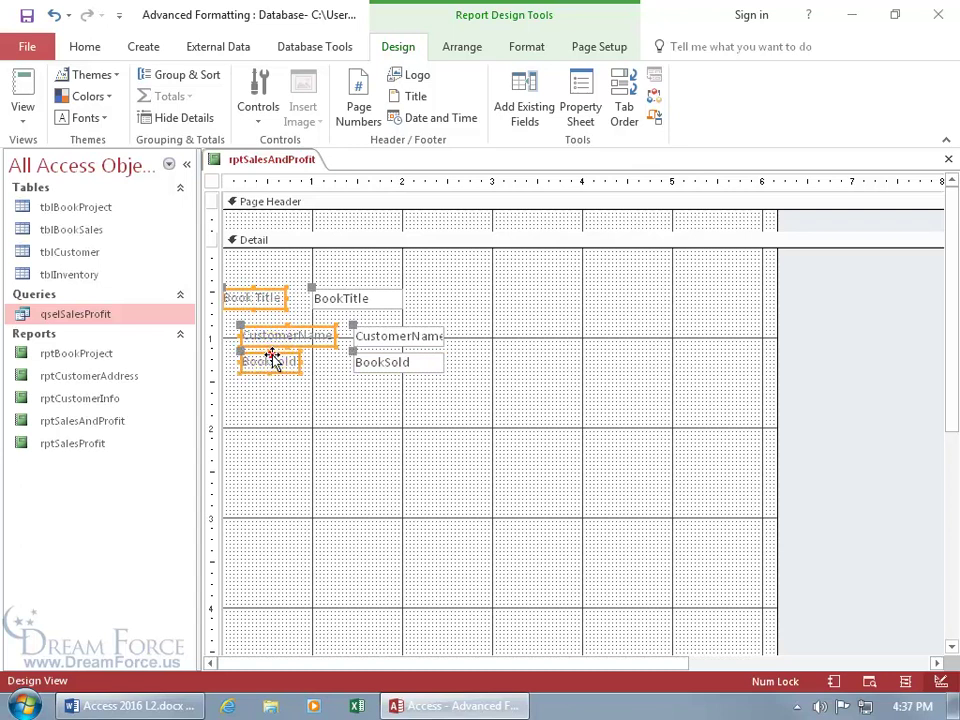
key("Delete")
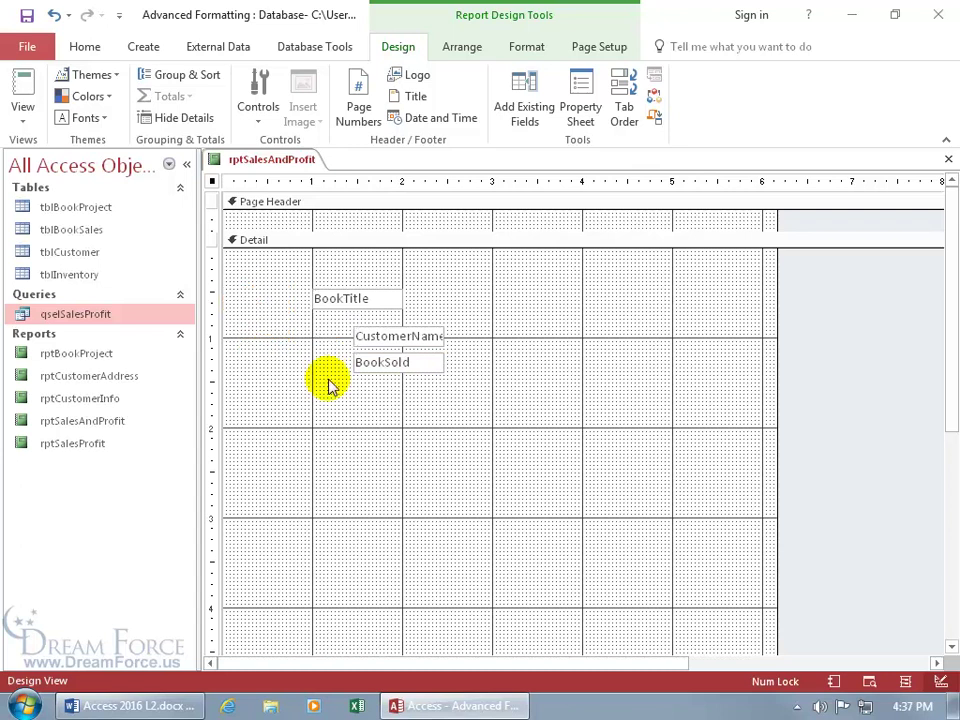
left_click(339, 204)
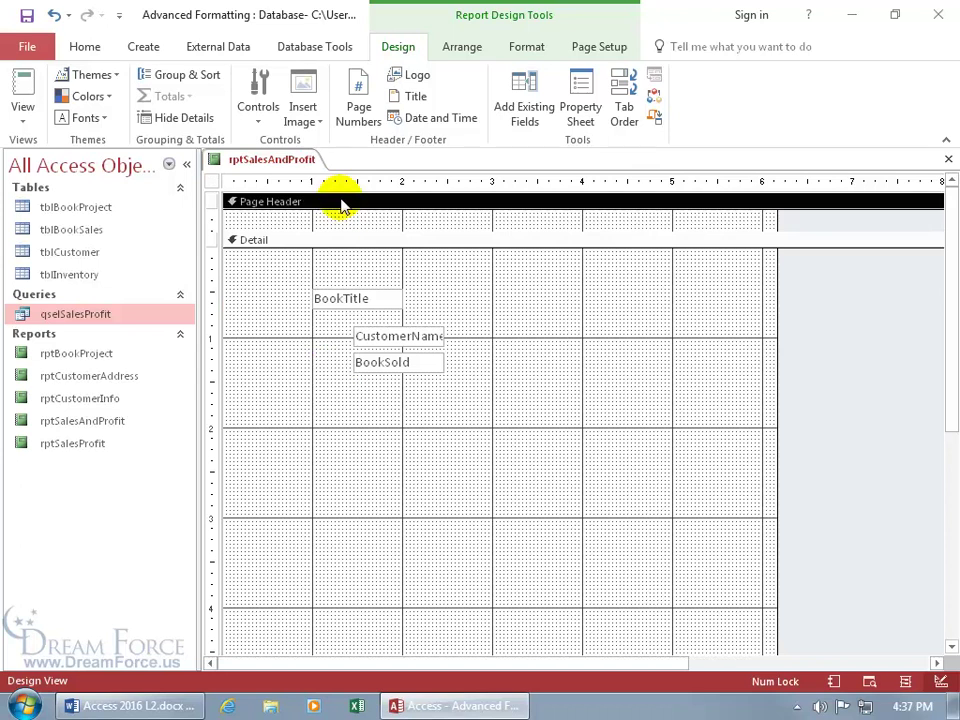
key("ctrl+v")
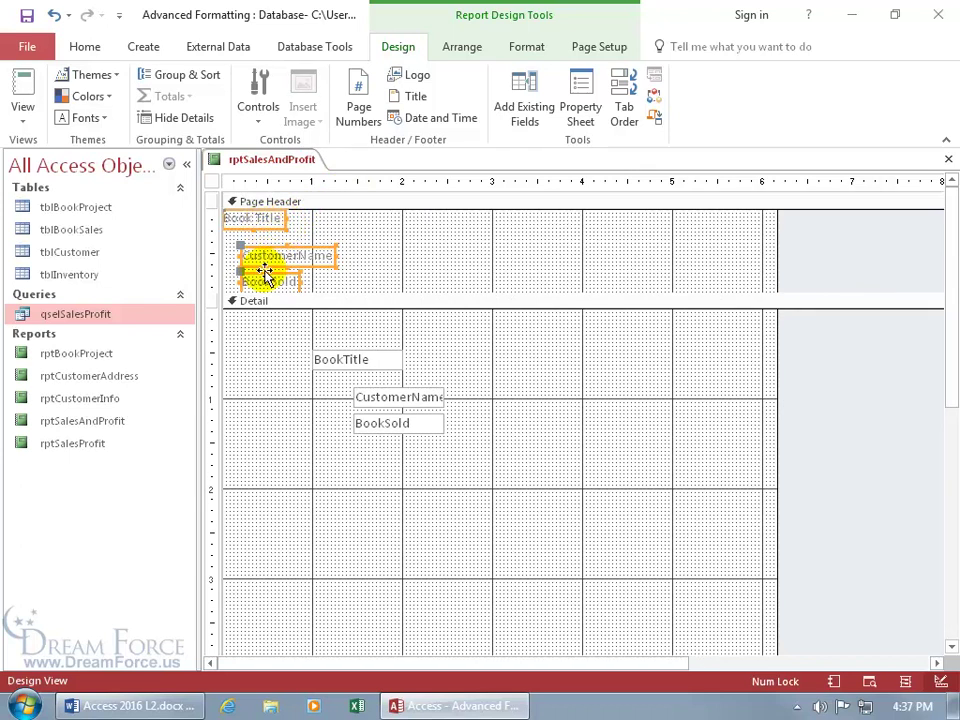
Arrange the Page Header labels in one row, with CustomerName at about 2.4" and BookSold at about 5.3"
left_click(379, 268)
left_click_drag(316, 255, 484, 211)
left_click(275, 276)
left_click_drag(275, 276, 741, 199)
left_click(465, 214)
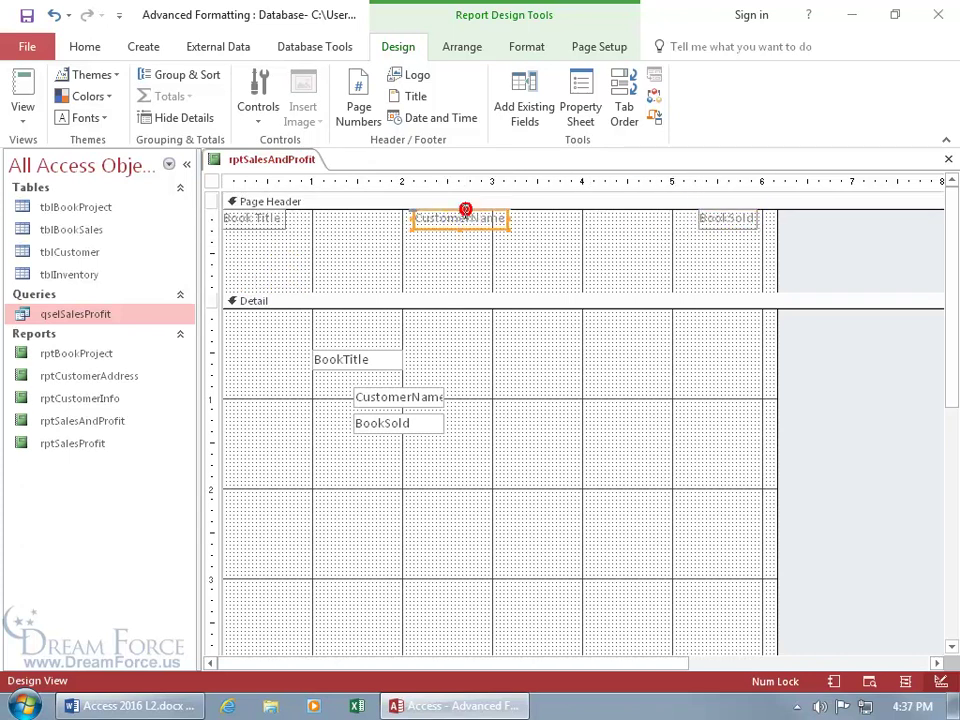
left_click_drag(465, 208, 497, 209)
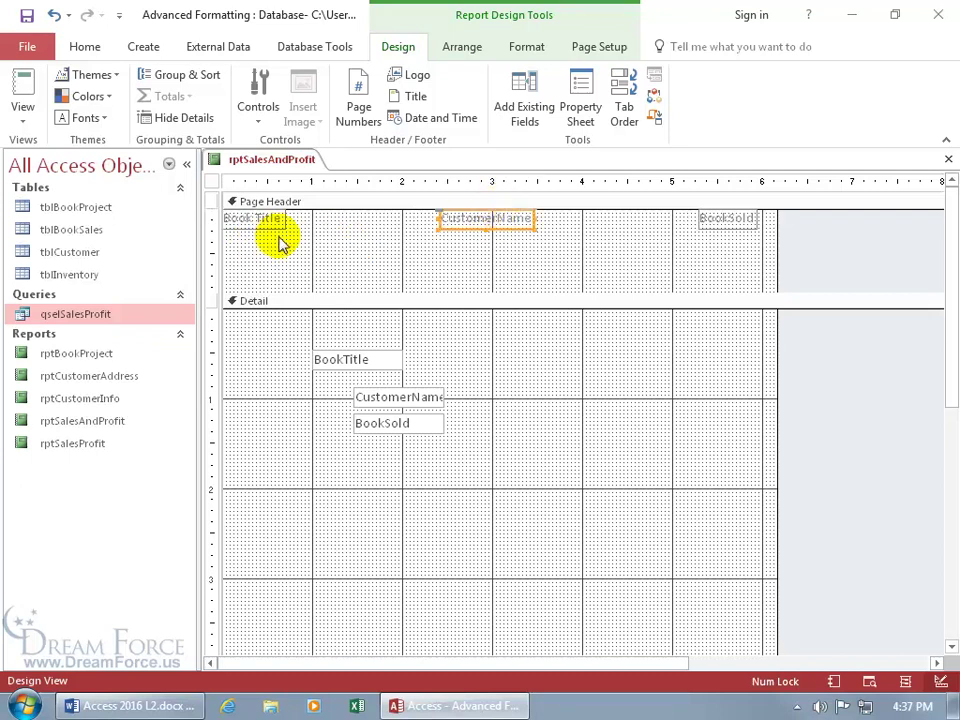
Line up the Detail text boxes along the section's upper edge: BookTitle at 0", CustomerName at about 2.5", BookSold at about 5.1"
left_click(340, 352)
left_click_drag(340, 352, 250, 308)
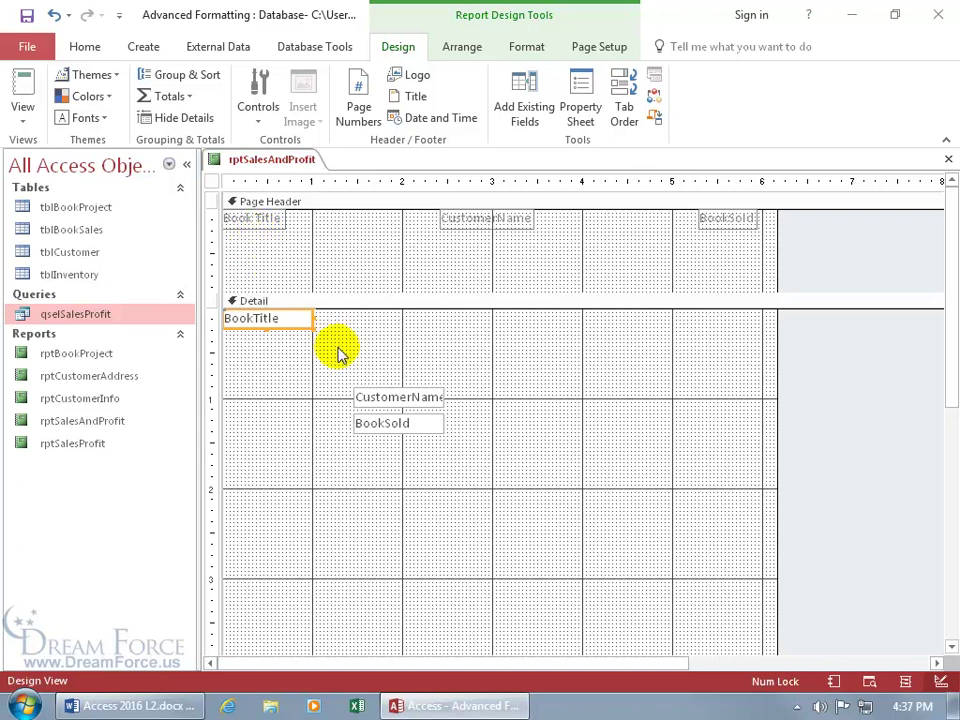
left_click_drag(384, 390, 471, 312)
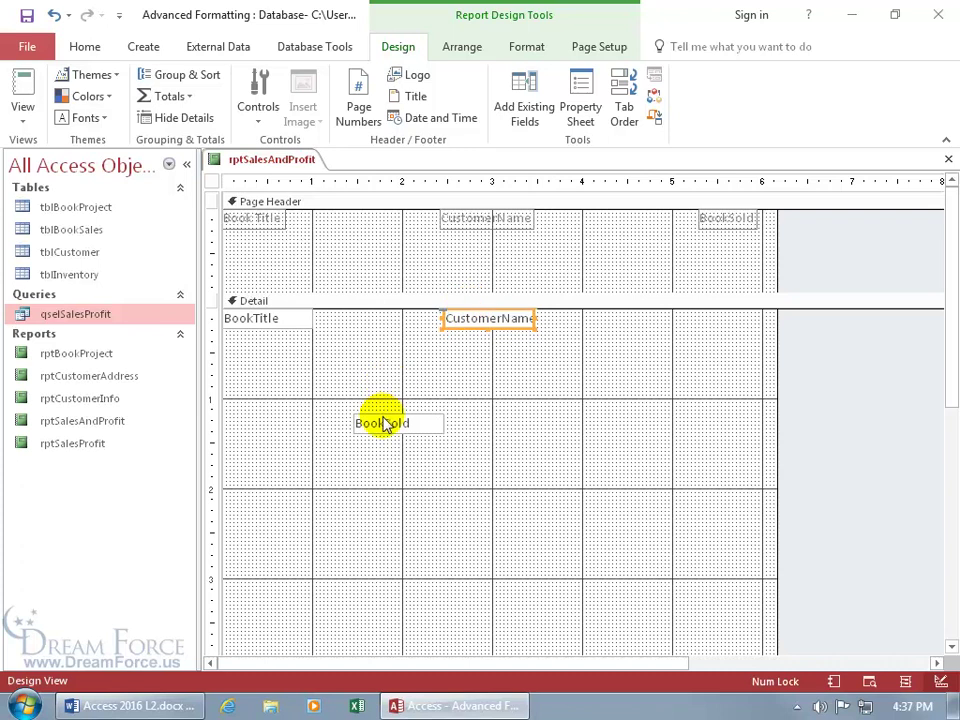
left_click_drag(385, 422, 707, 314)
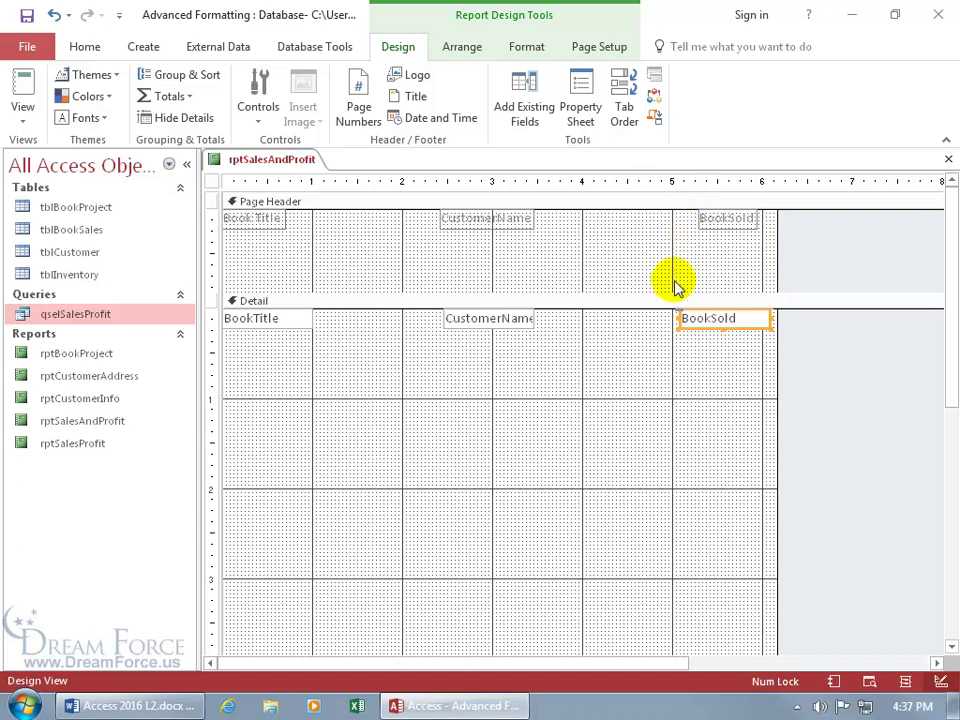
Align the BookSold header label and the BookSold text box to their left edges
left_click(708, 229, "shift")
right_click(708, 229)
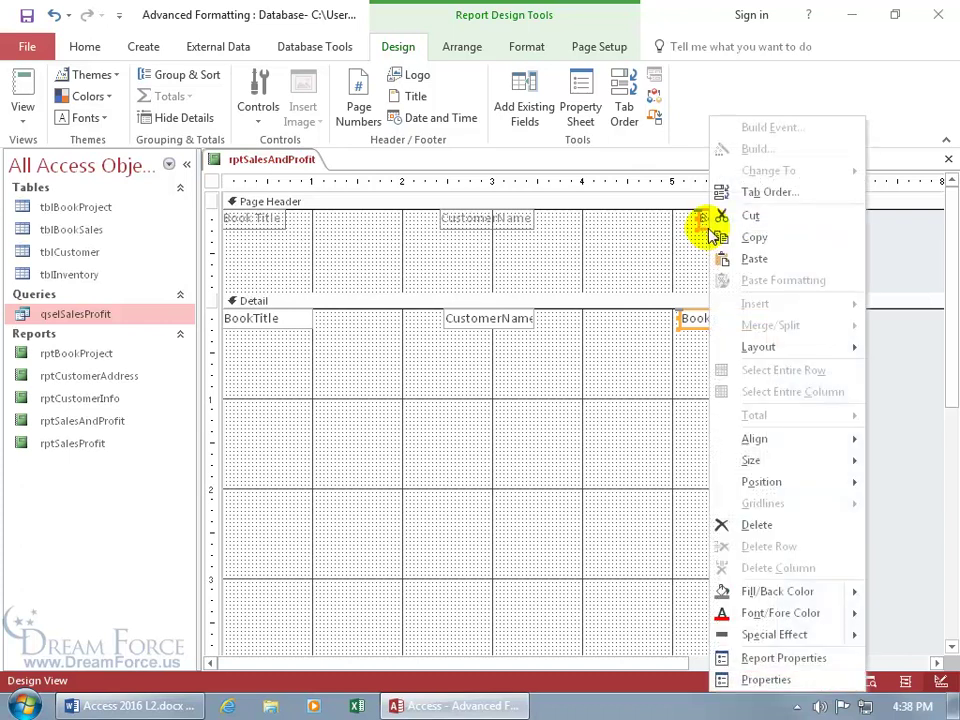
mouse_move(778, 439)
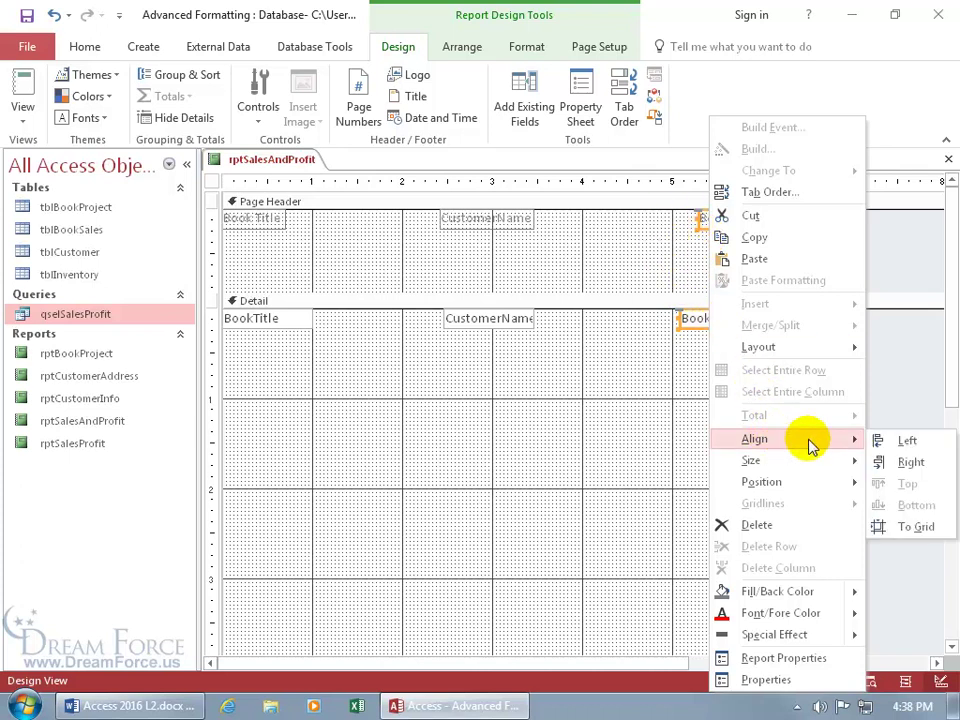
left_click(876, 444)
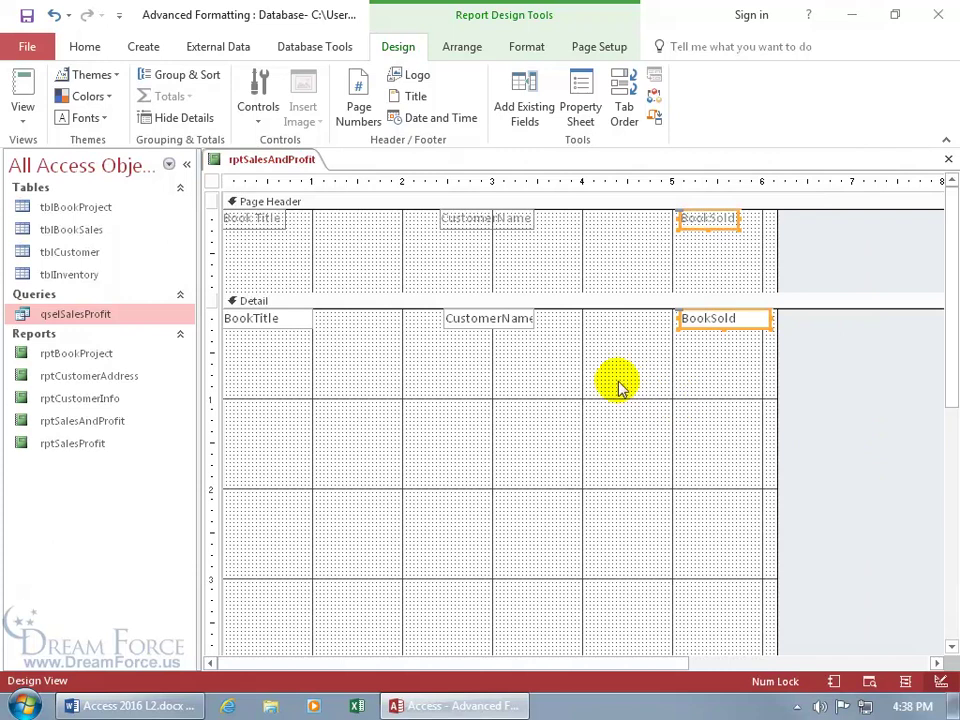
left_click(563, 377)
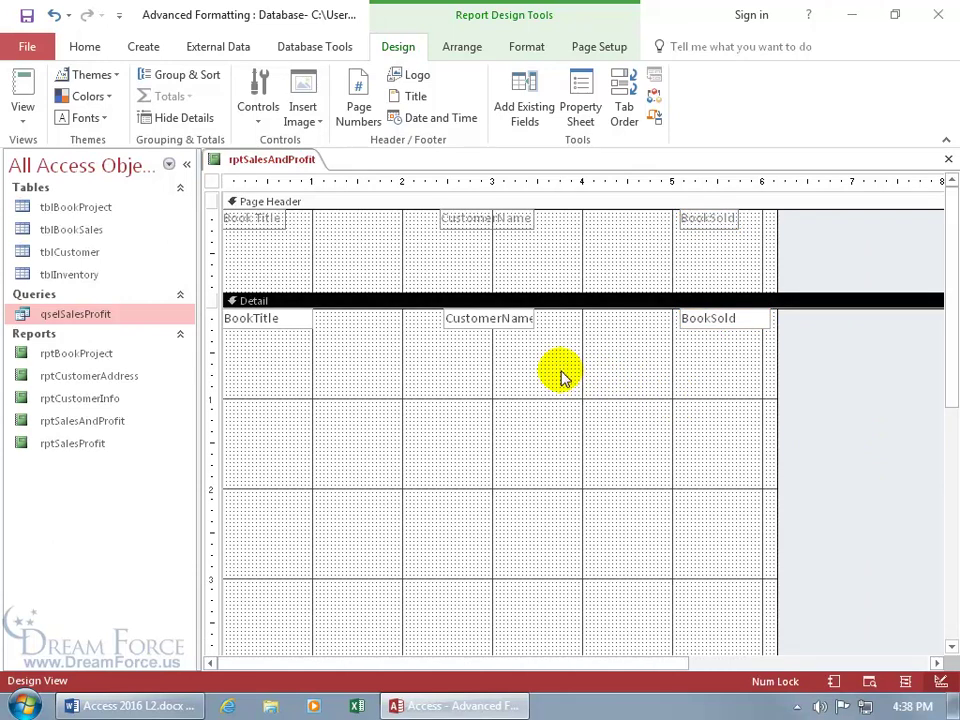
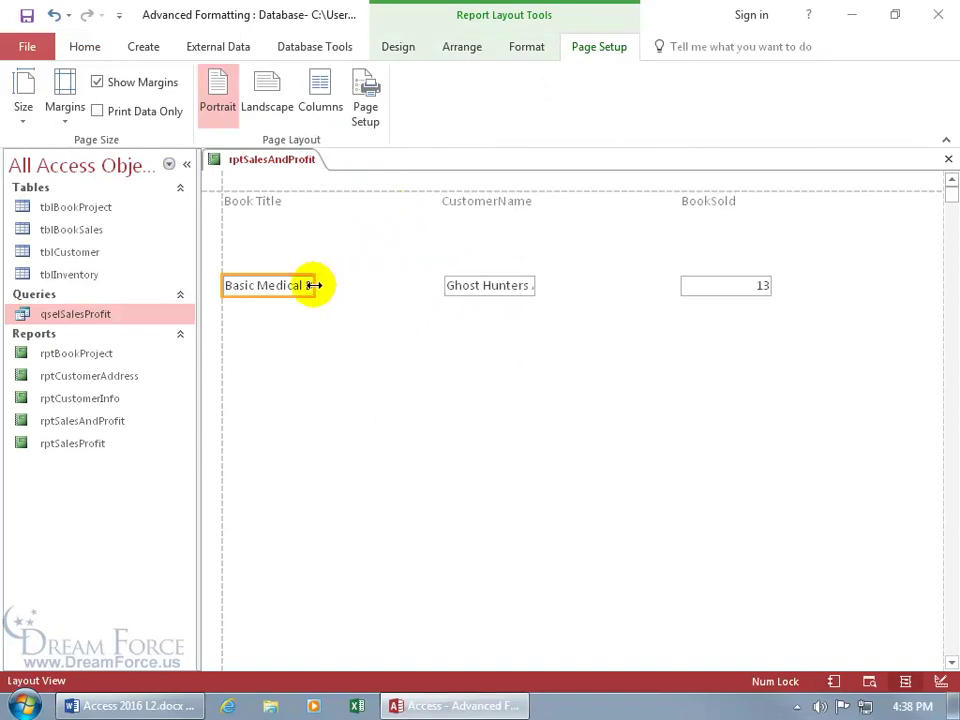
Widen the BookTitle text box to about 1.6" in Layout View and check the report in Print Preview
left_click_drag(314, 285, 362, 285)
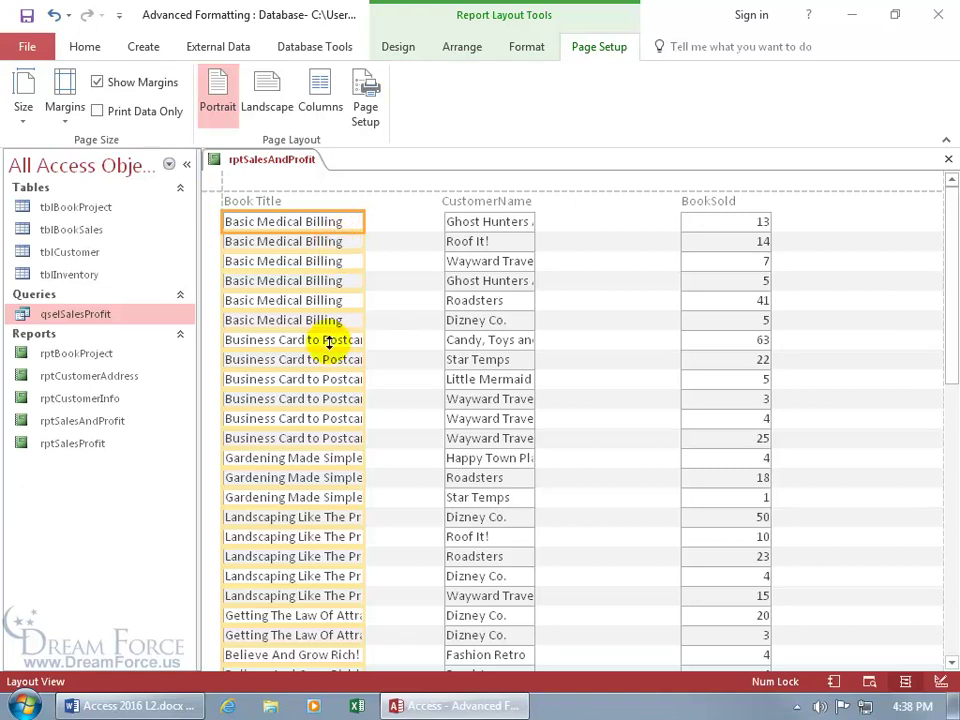
right_click(276, 167)
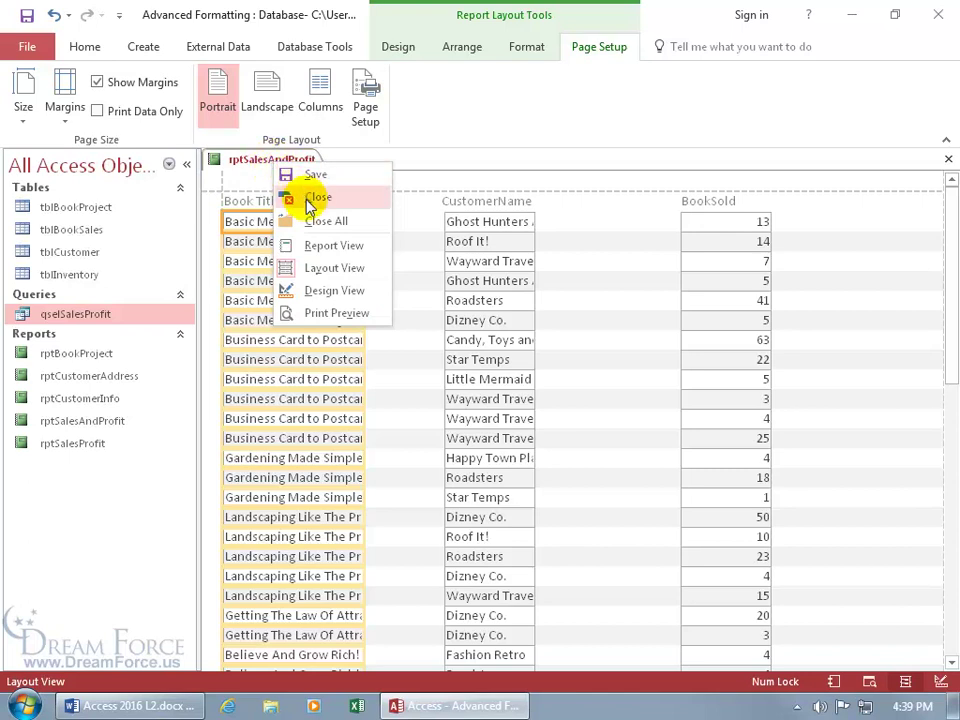
left_click(317, 313)
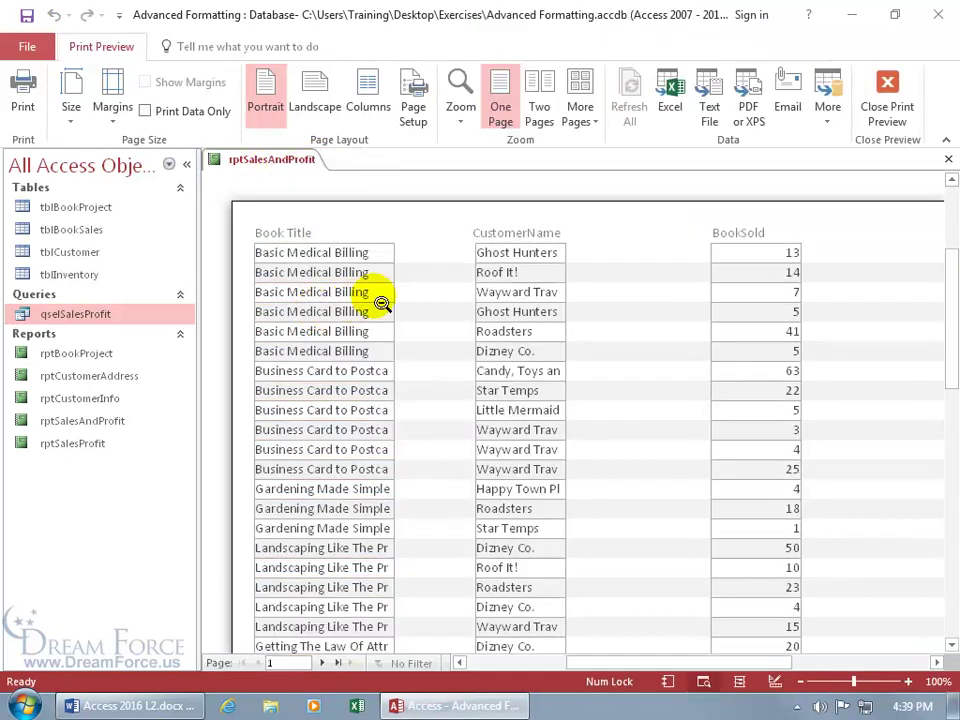
In Design View, extend the Detail section's height to about 4", check the record spacing in Report View, and return to Design View
right_click(270, 163)
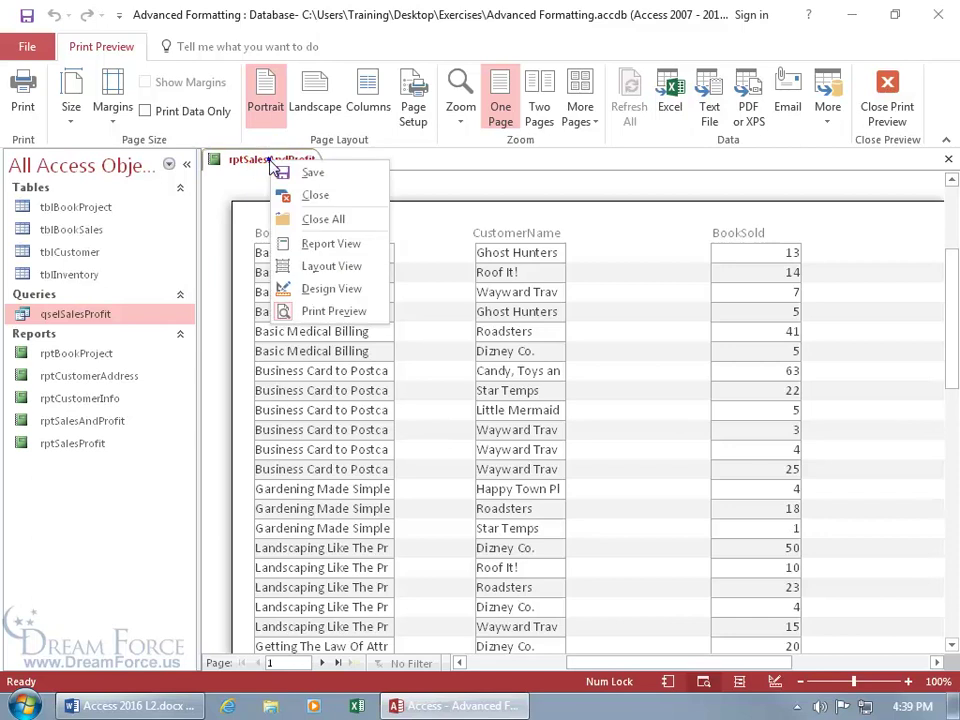
left_click(313, 288)
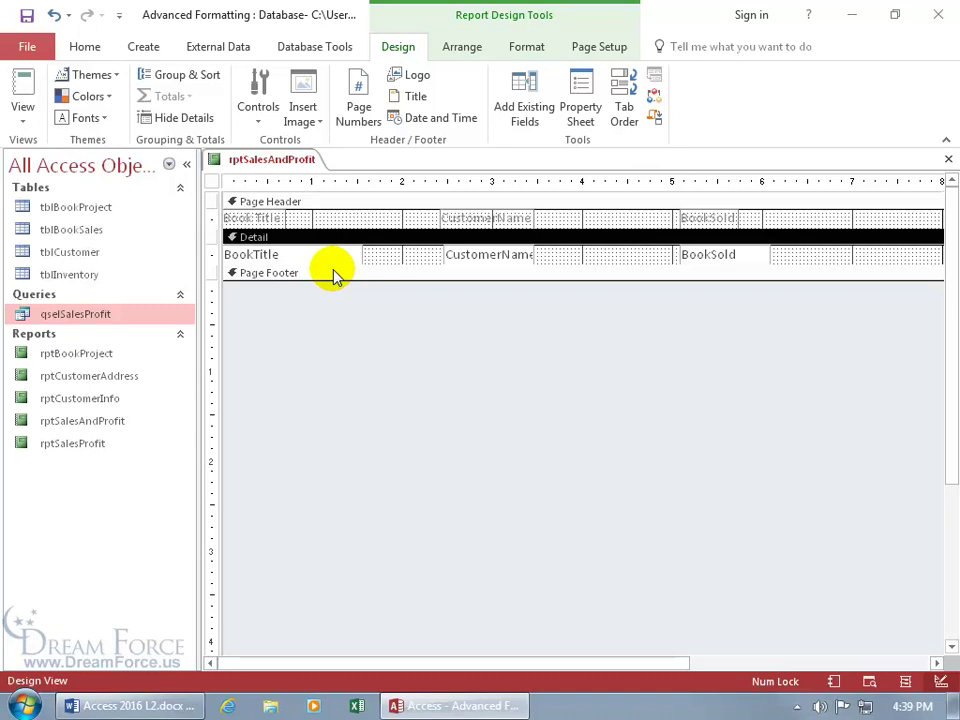
left_click_drag(378, 264, 403, 612)
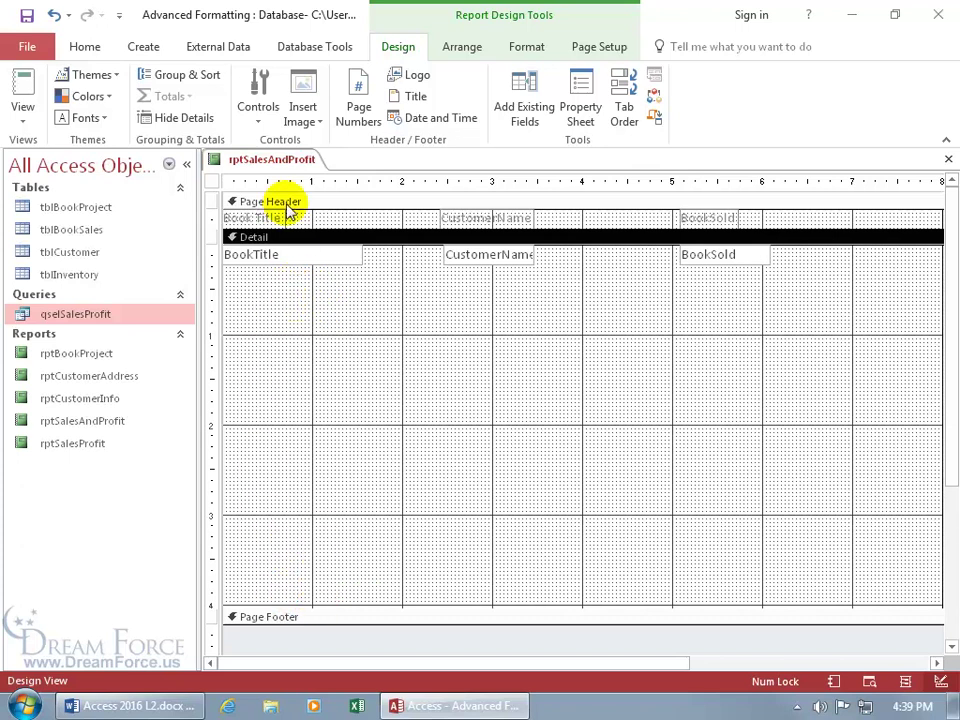
right_click(272, 160)
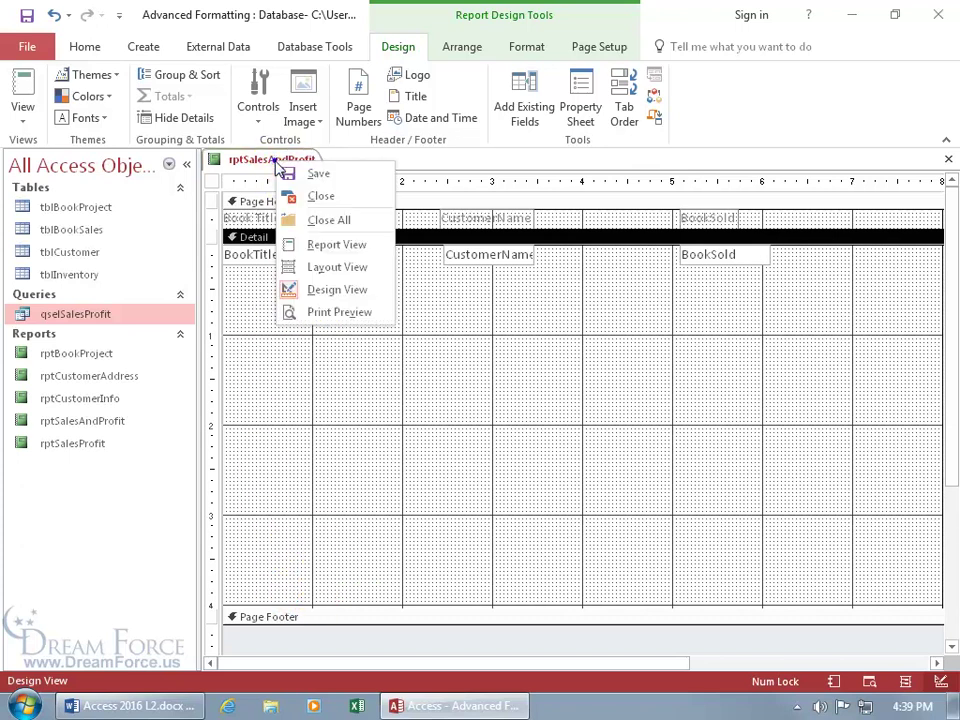
left_click(309, 246)
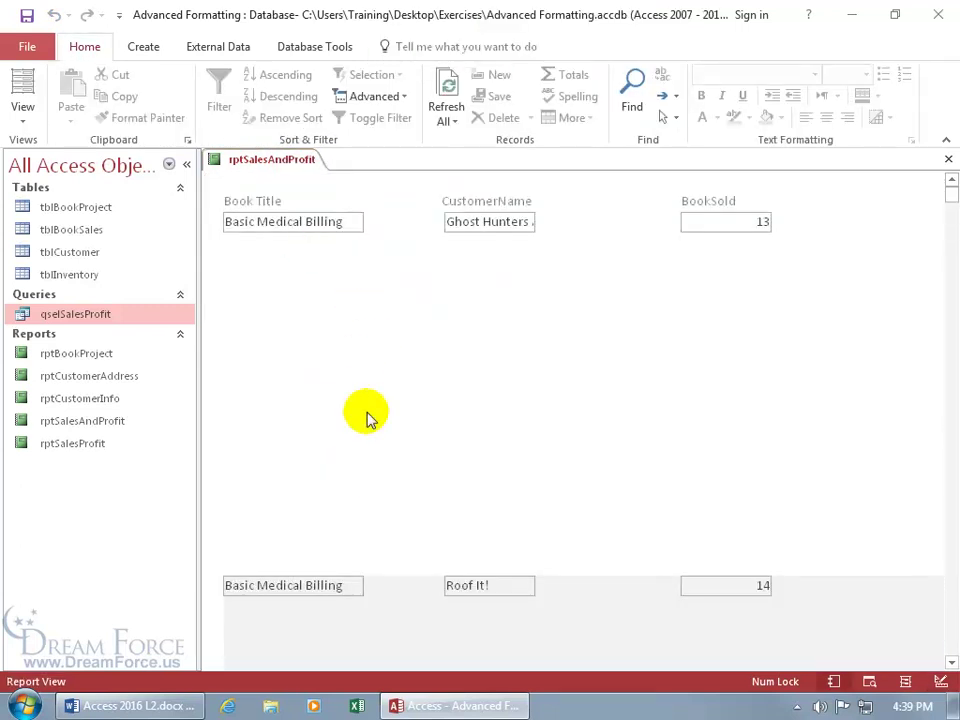
right_click(272, 161)
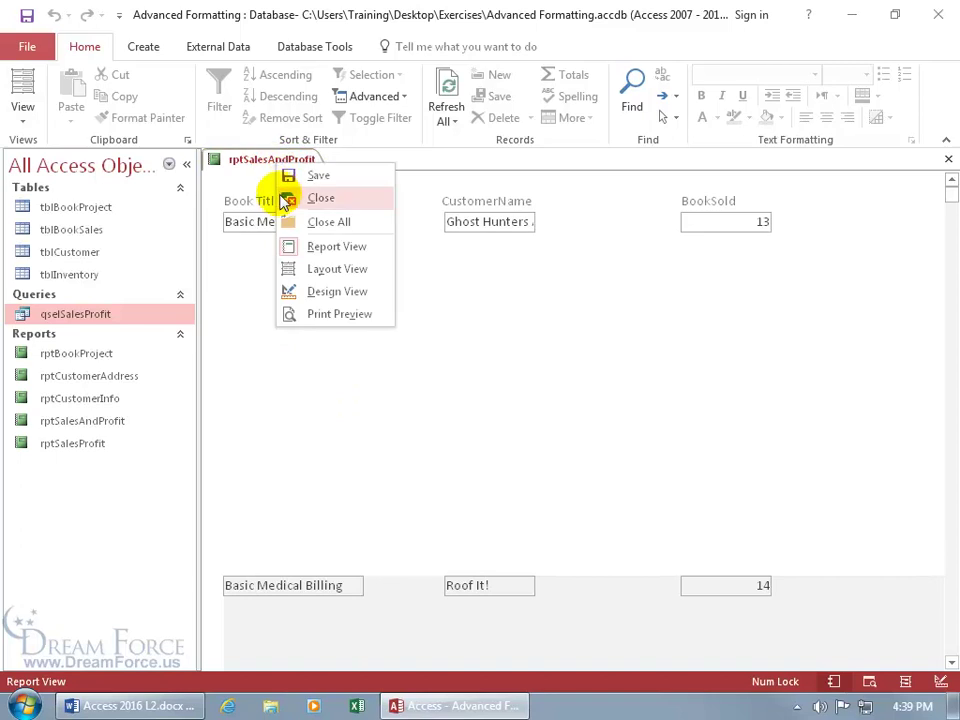
left_click(302, 291)
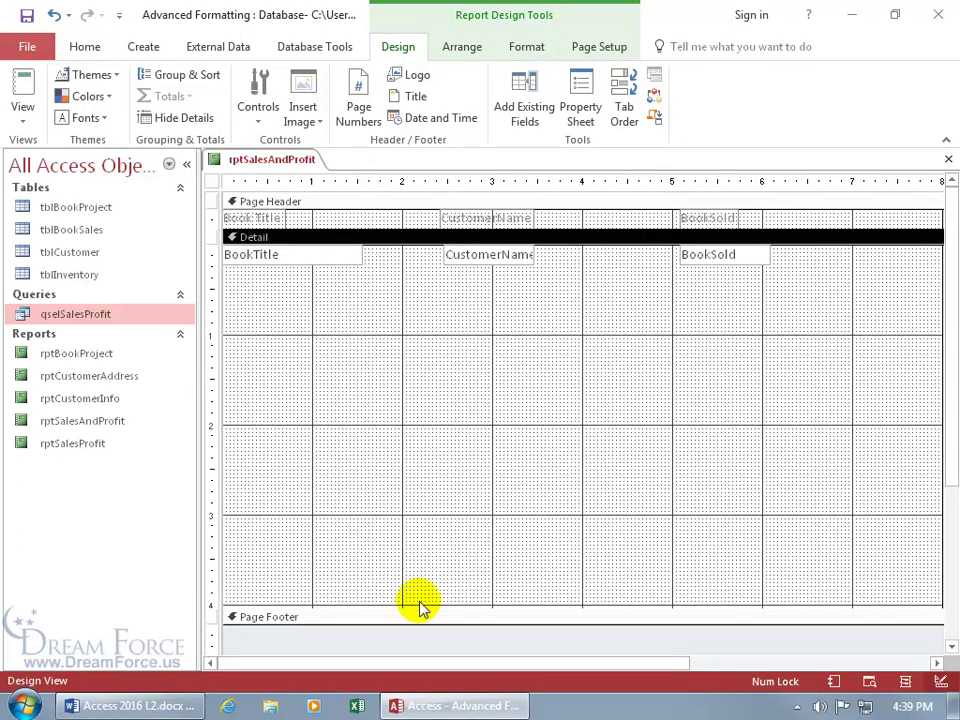
Shrink the Detail section to the height of its text boxes, about 0.22", and check the record spacing in Print Preview
left_click_drag(418, 605, 396, 226)
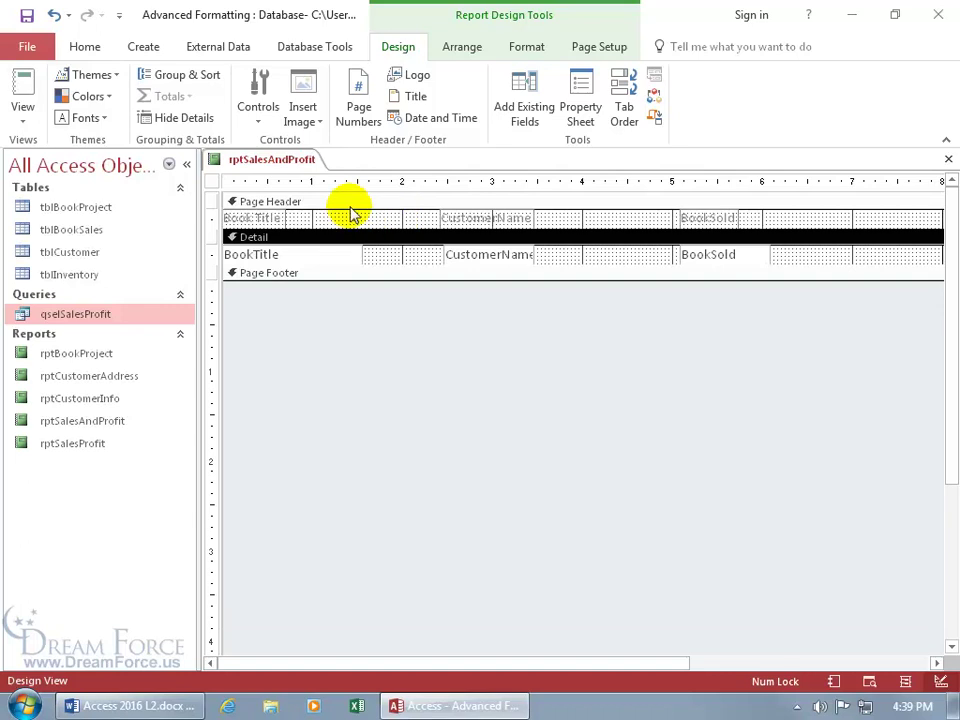
right_click(283, 161)
left_click(330, 311)
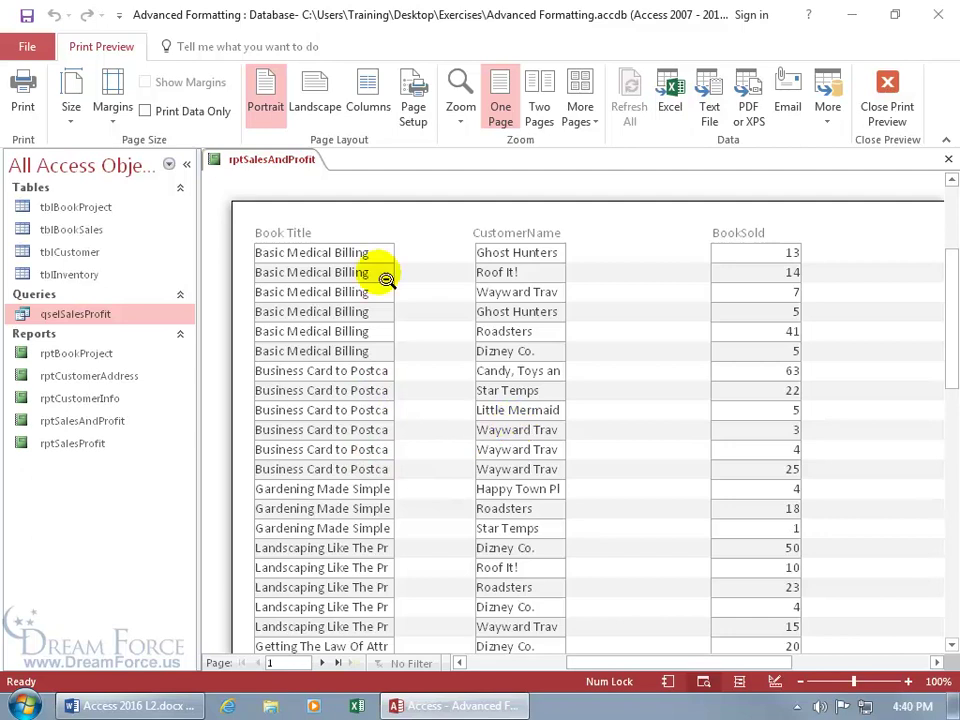
In Layout View, widen the BookTitle text box to about 2.5" and move the CustomerName label and text box together to about 2.9"
right_click(363, 213)
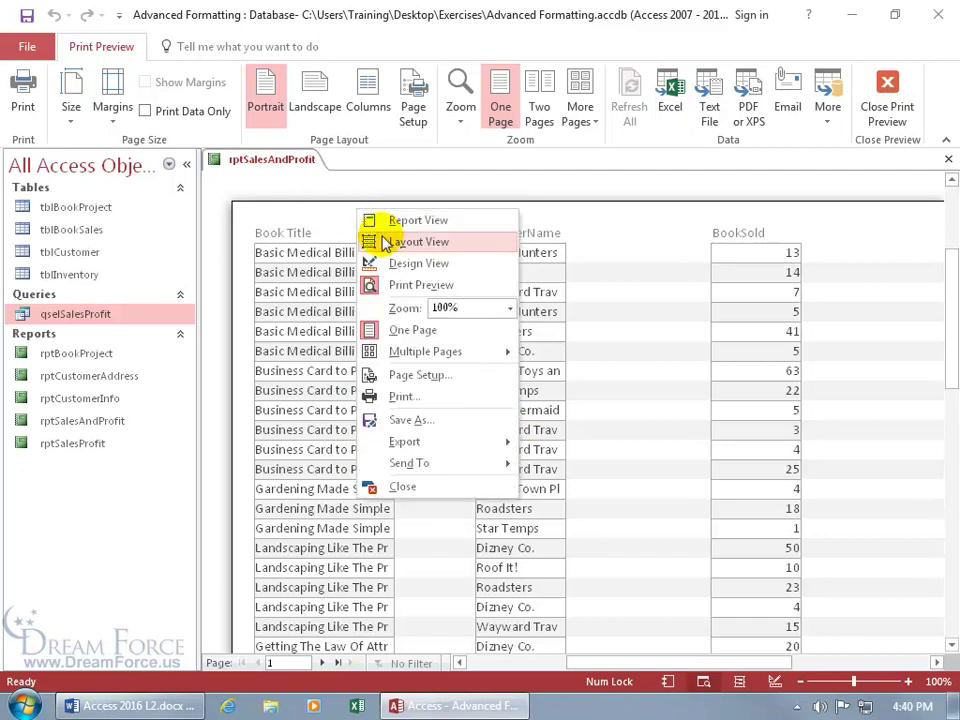
left_click(380, 241)
left_click_drag(364, 242, 421, 243)
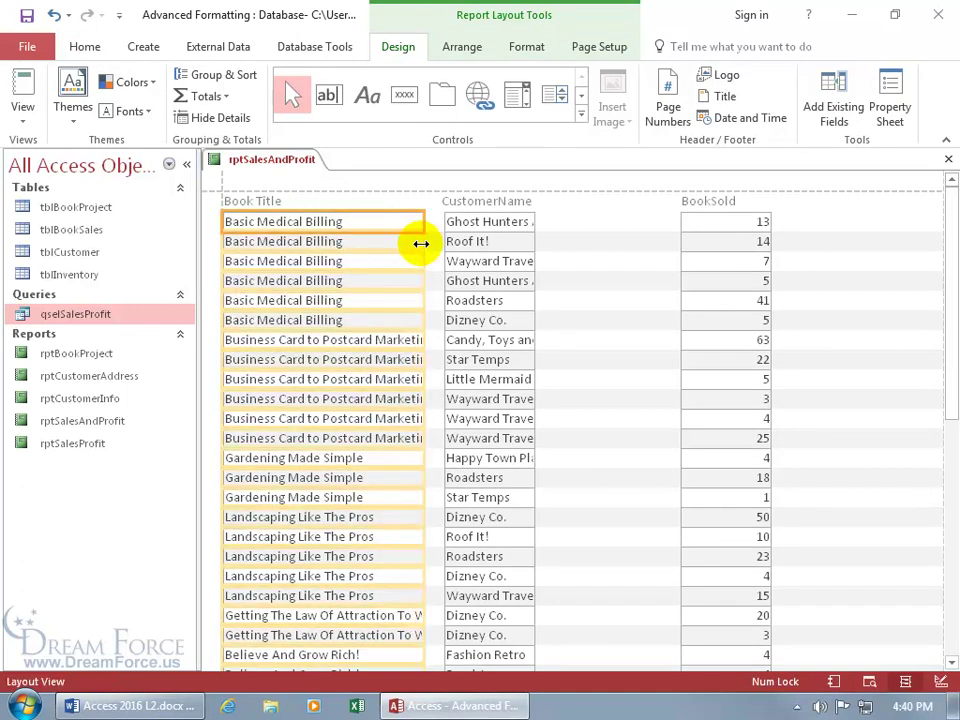
left_click(463, 205)
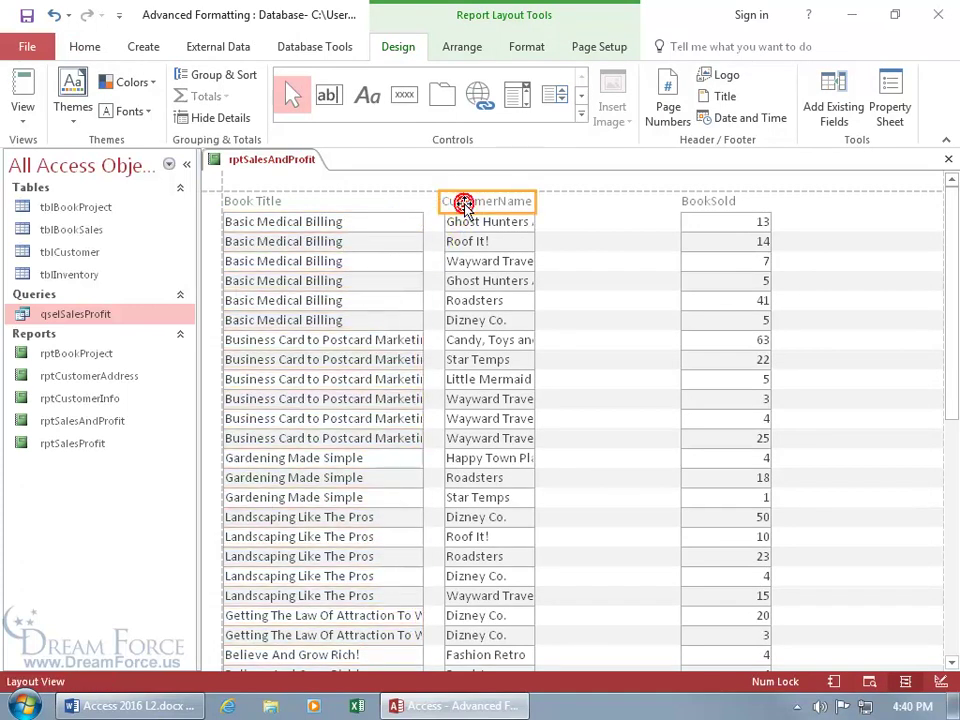
left_click(486, 224)
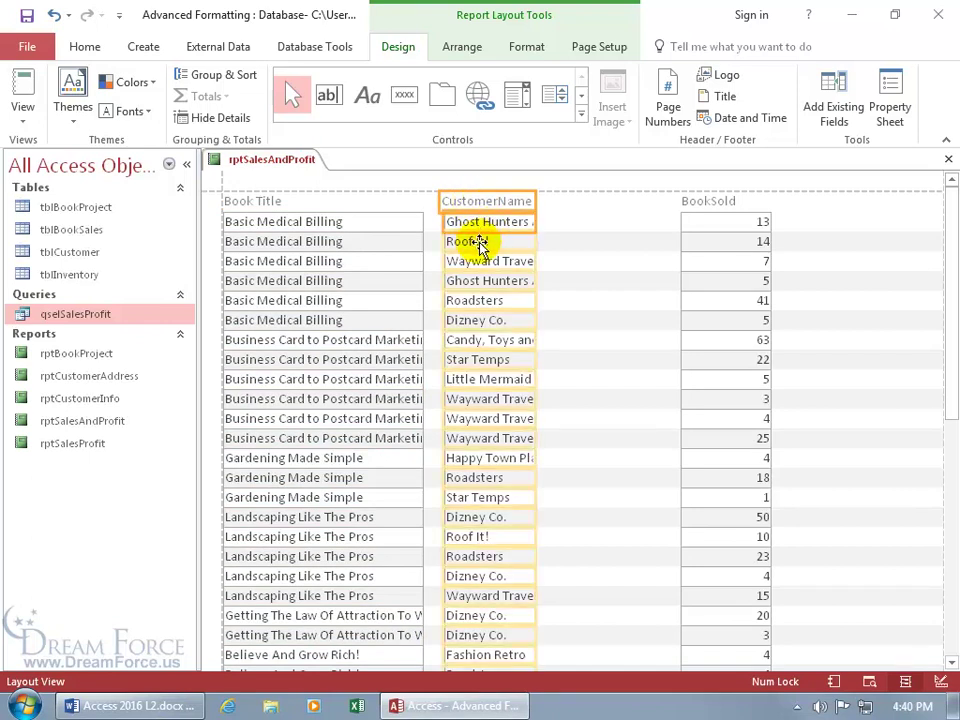
left_click_drag(512, 241, 542, 240)
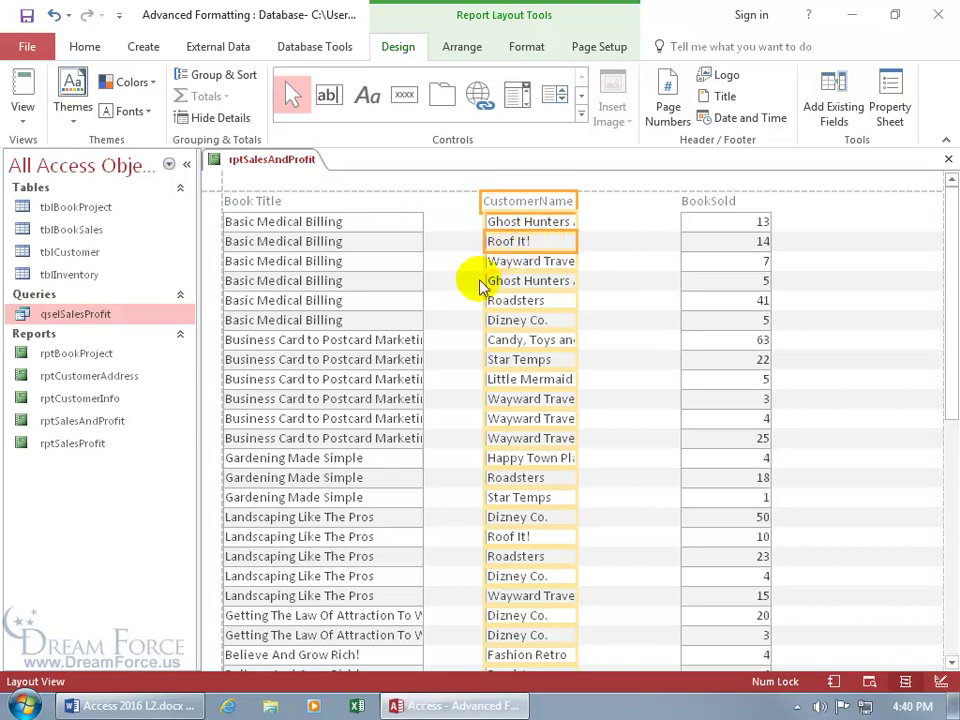
left_click(420, 318)
left_click_drag(422, 317, 444, 317)
Widen the CustomerName text box to about 1.8" and narrow the BookSold text box to about 0.5"
left_click(562, 260)
left_click_drag(578, 263, 648, 261)
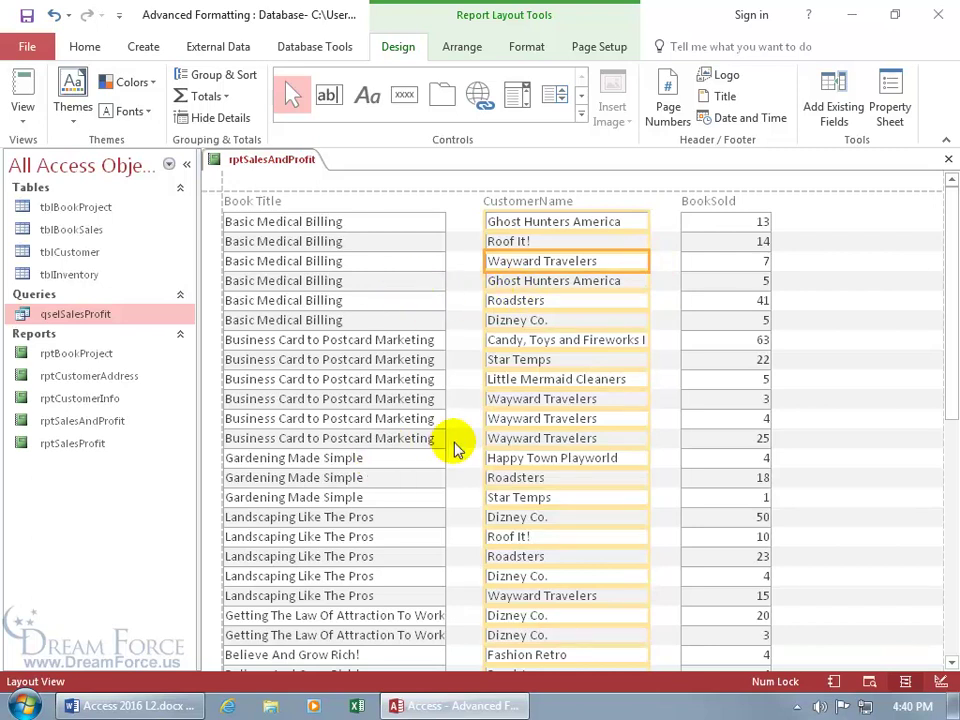
left_click(737, 214)
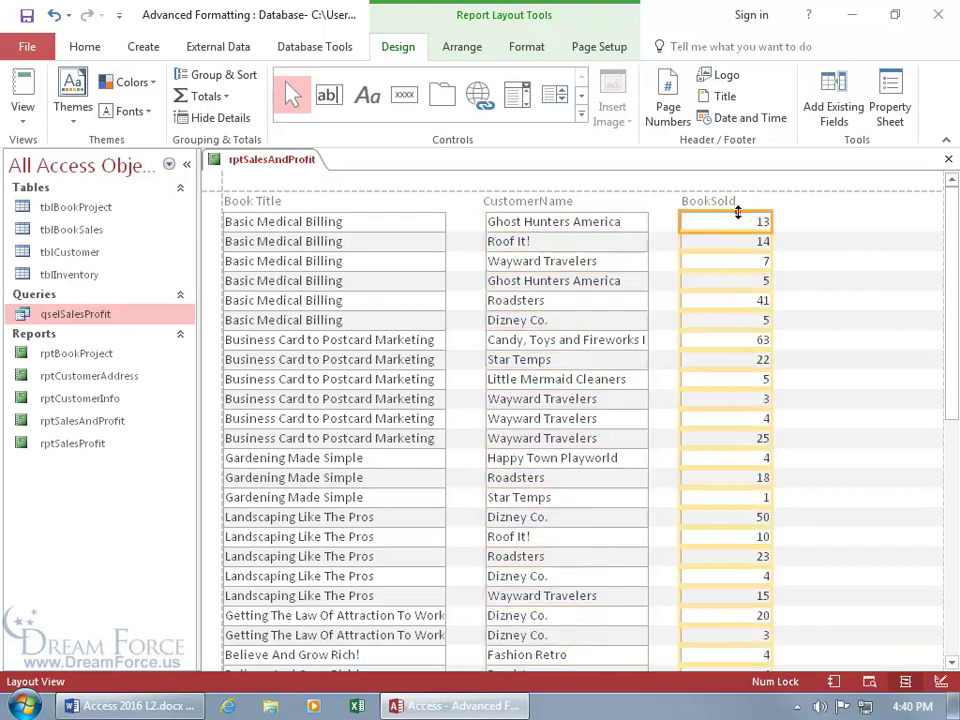
left_click_drag(769, 262, 726, 264)
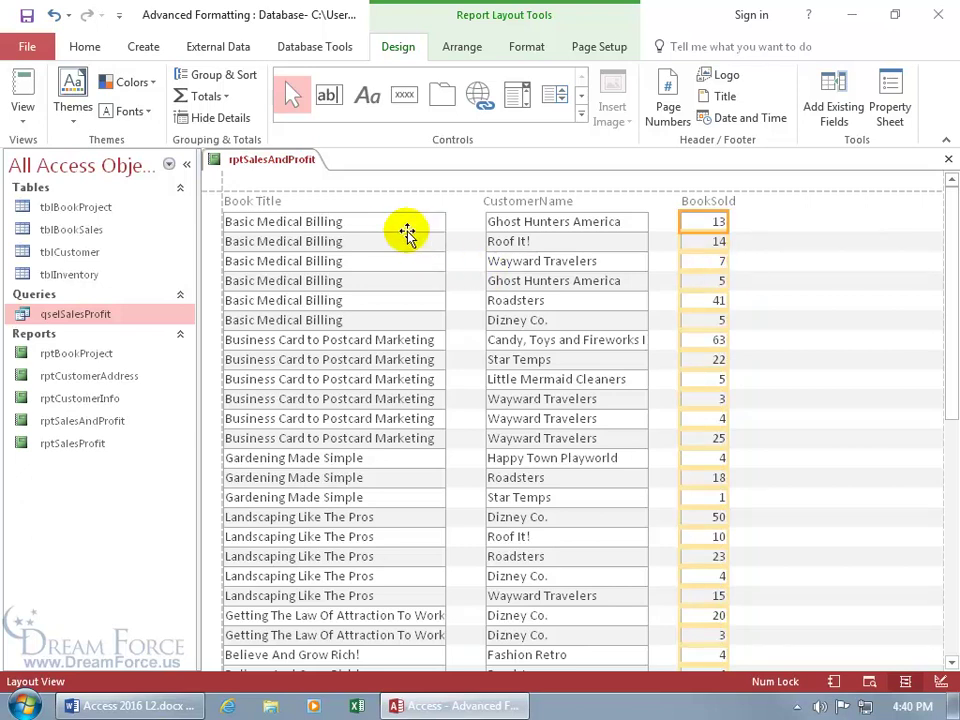
In Design View, make the outlines of the BookTitle, CustomerName and BookSold text boxes transparent, and check the report in Print Preview
right_click(286, 160)
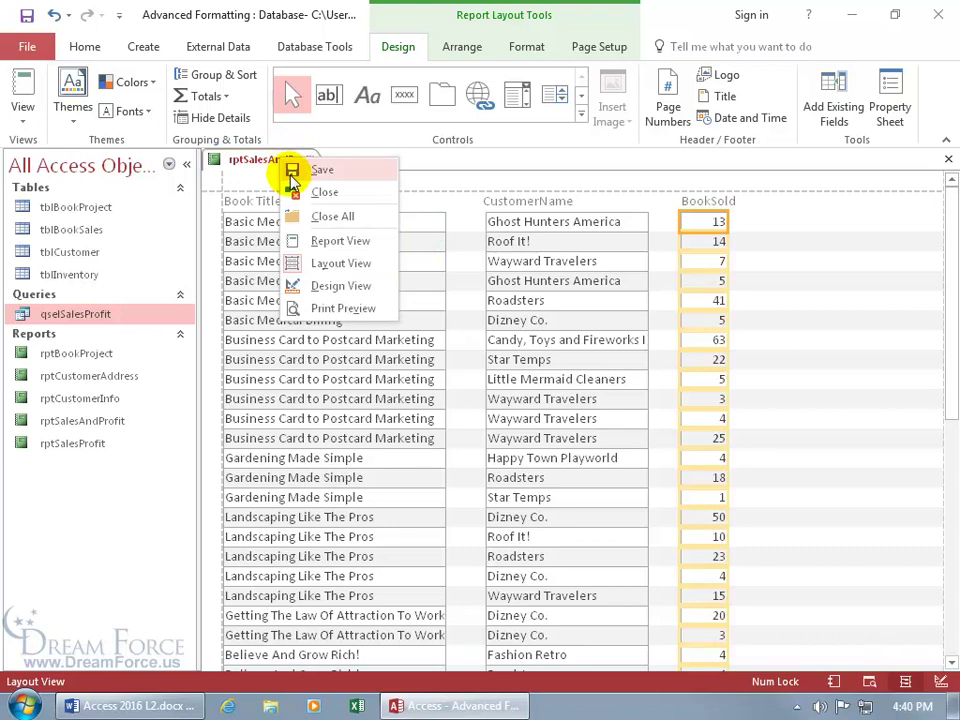
left_click(325, 287)
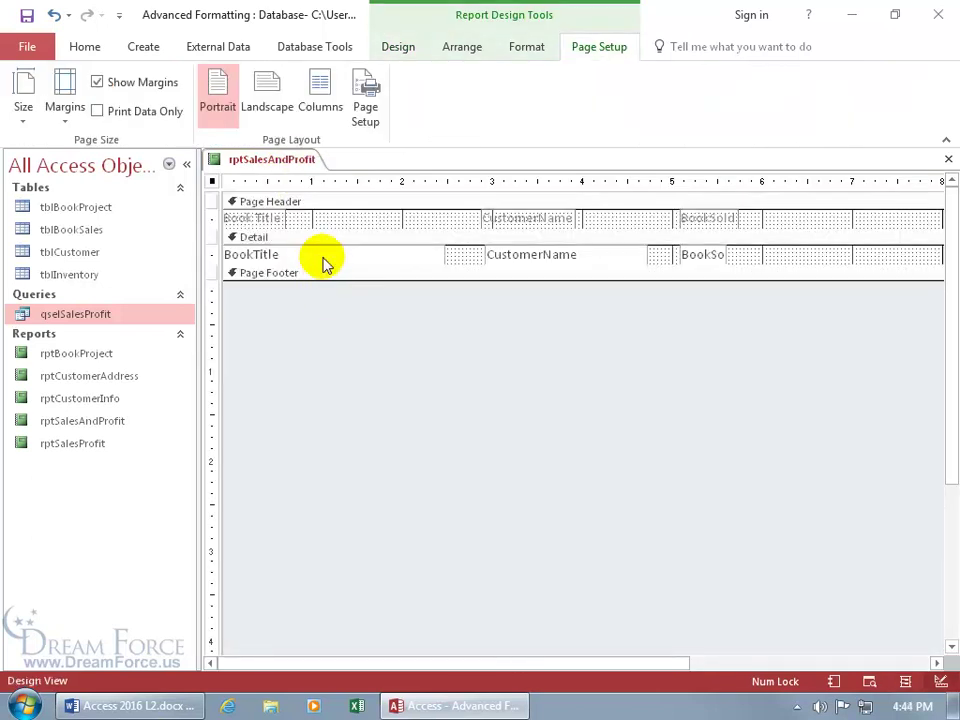
left_click(324, 256)
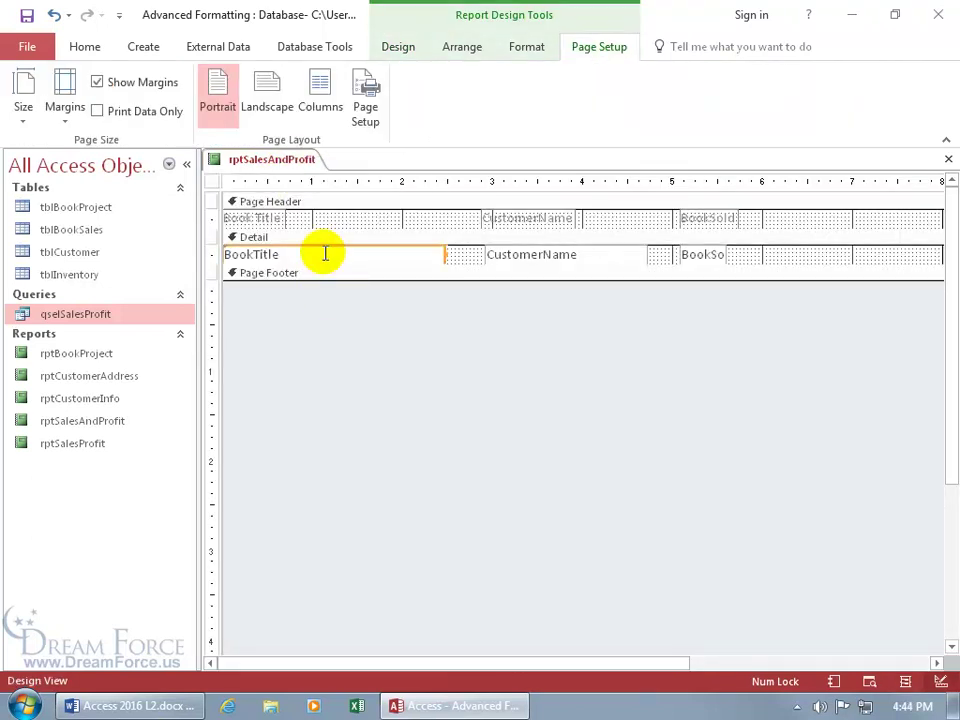
left_click(572, 256, "shift")
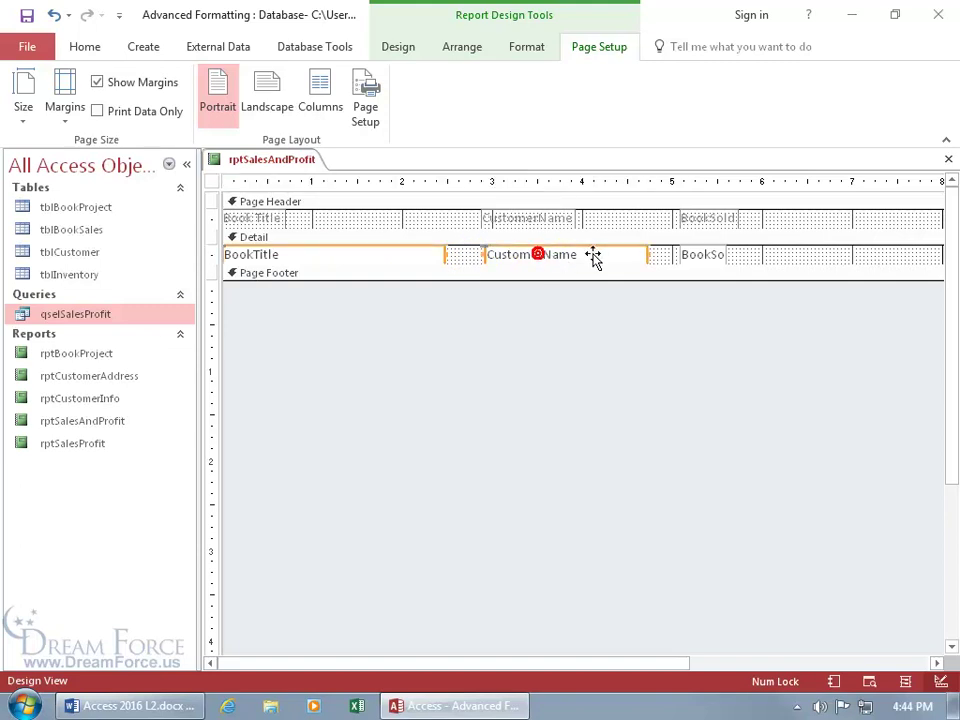
left_click(700, 258, "shift")
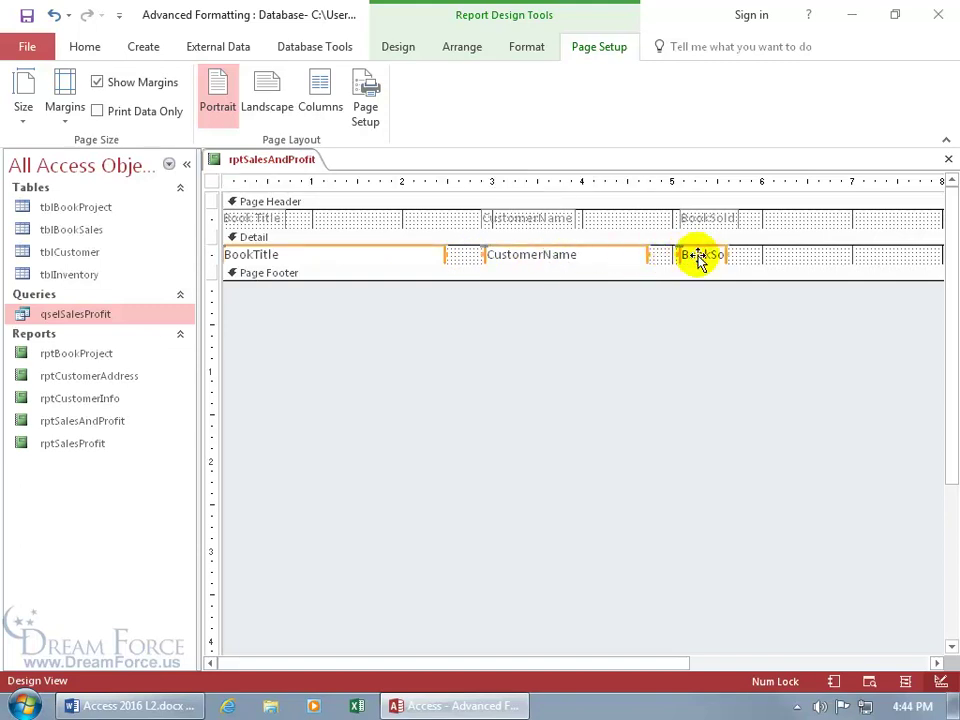
left_click(528, 50)
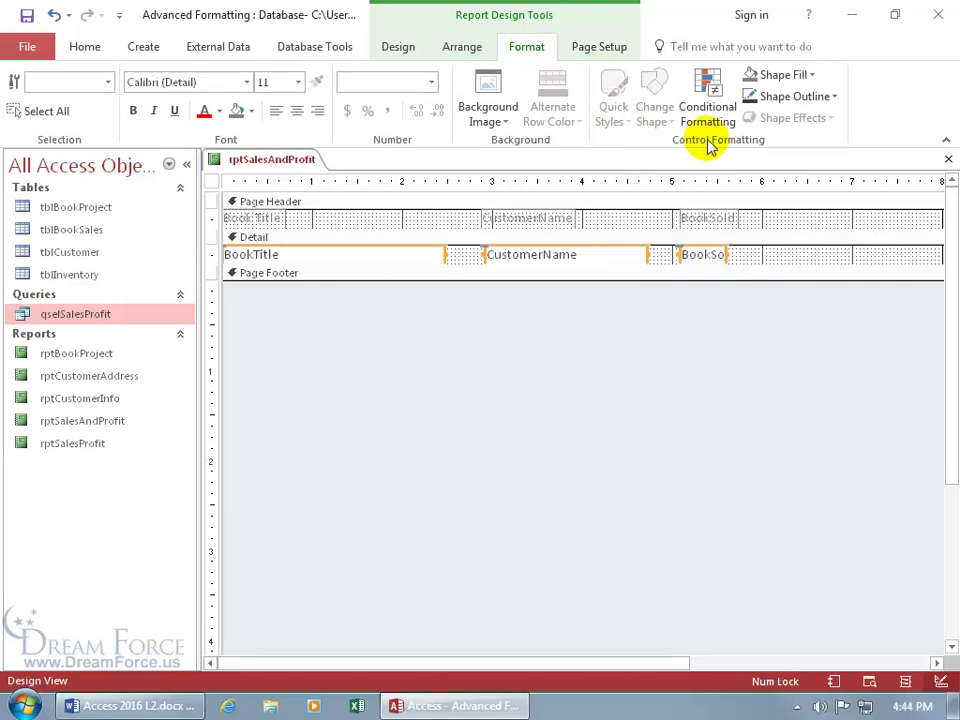
left_click(834, 97)
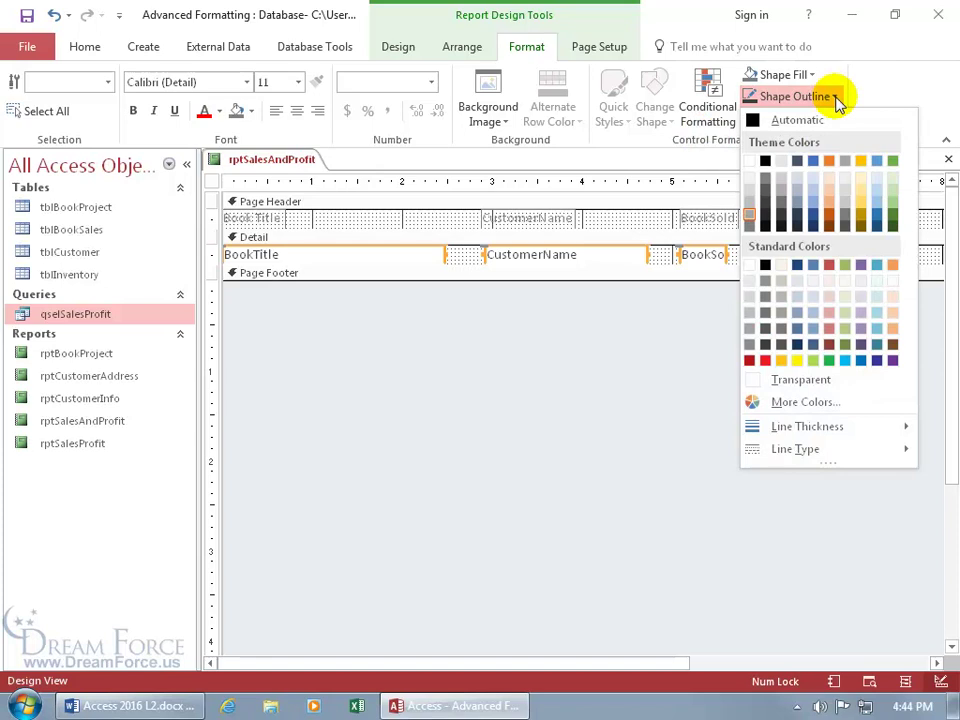
left_click(759, 384)
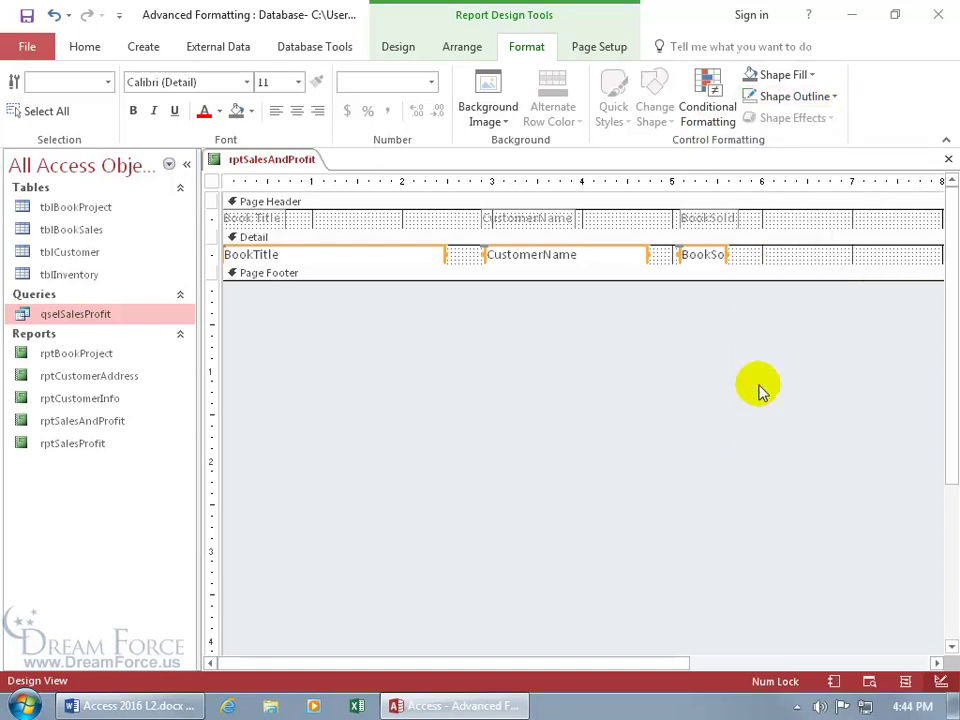
right_click(272, 160)
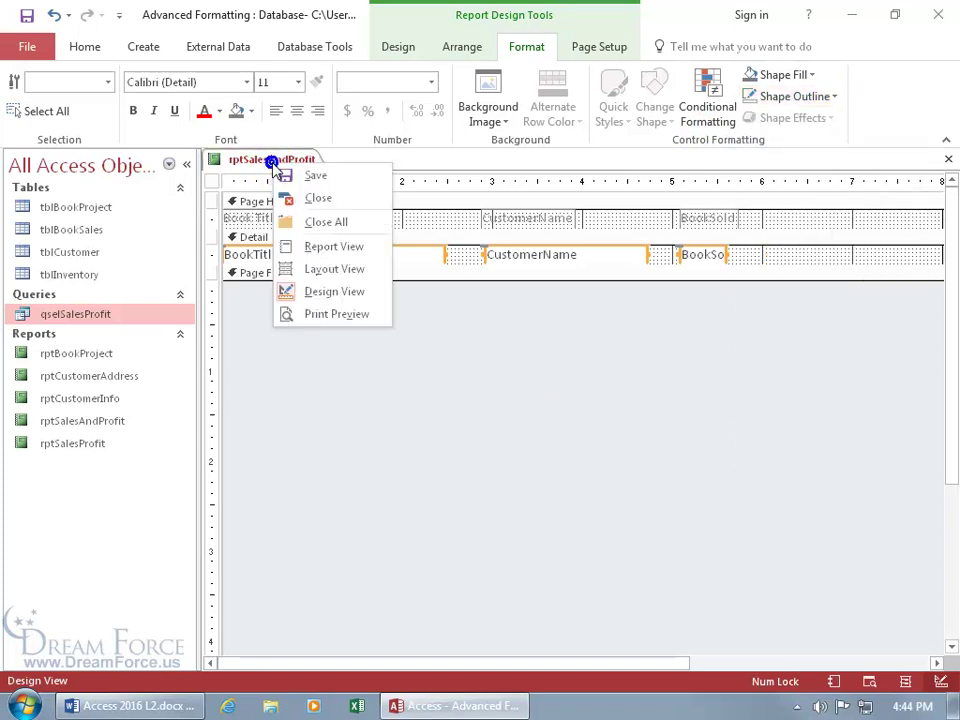
left_click(321, 314)
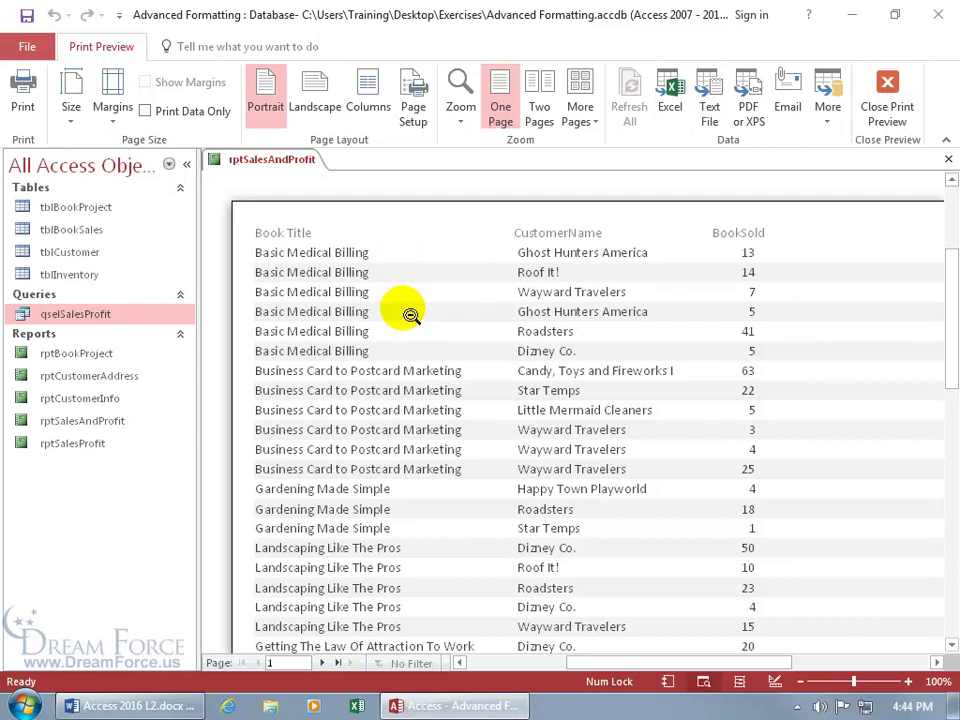
Back in Design View, set the Detail section's Alternate Back Color to Accent 2, Lighter 80%
right_click(353, 234)
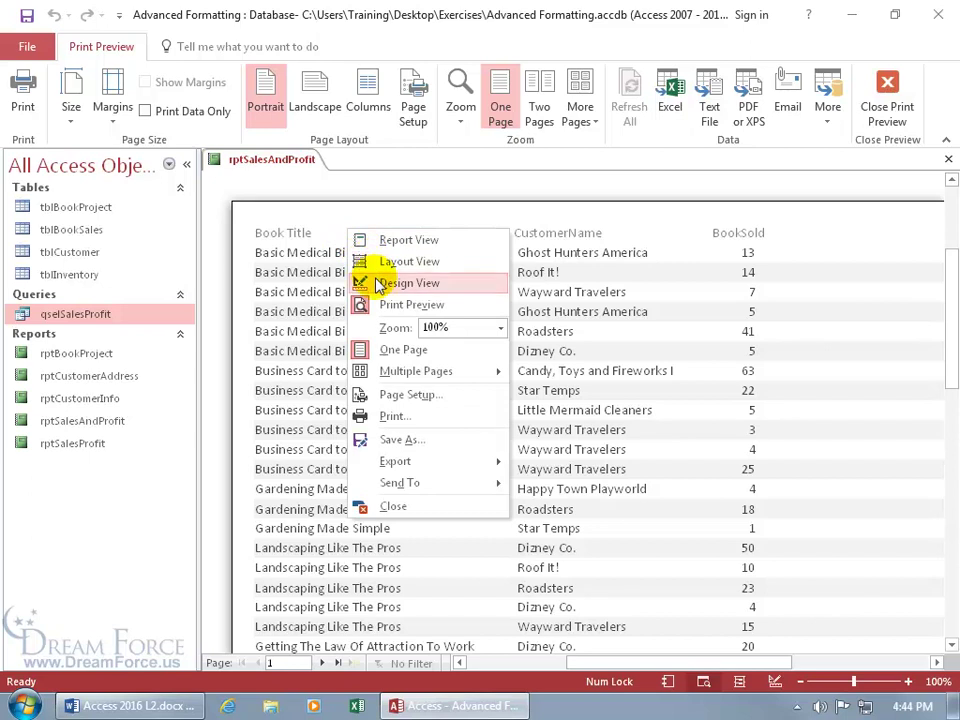
left_click(381, 285)
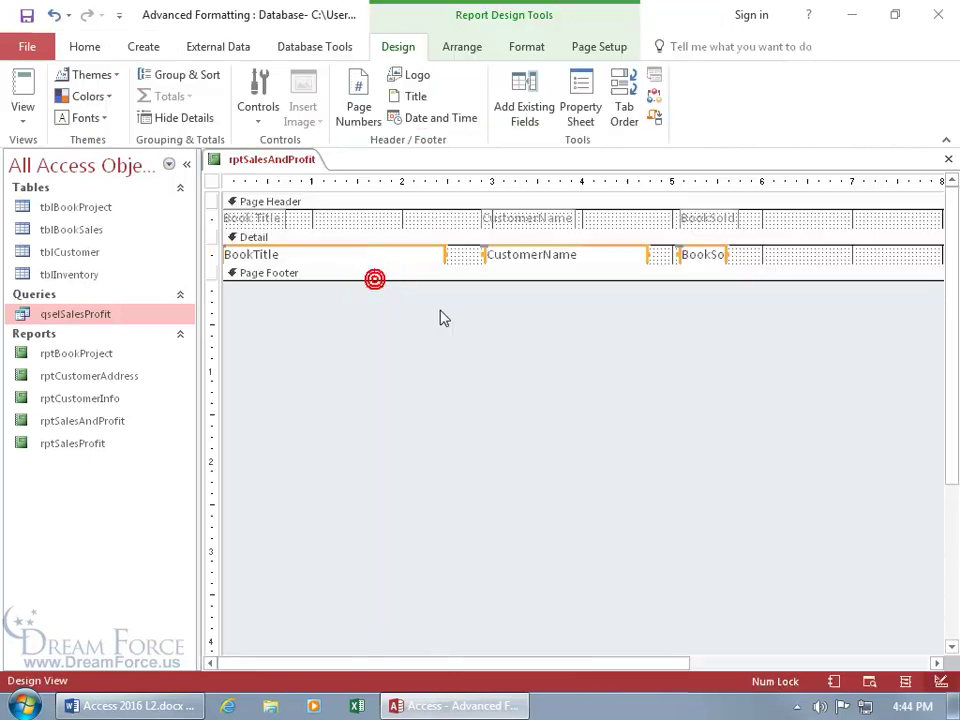
double_click(394, 240)
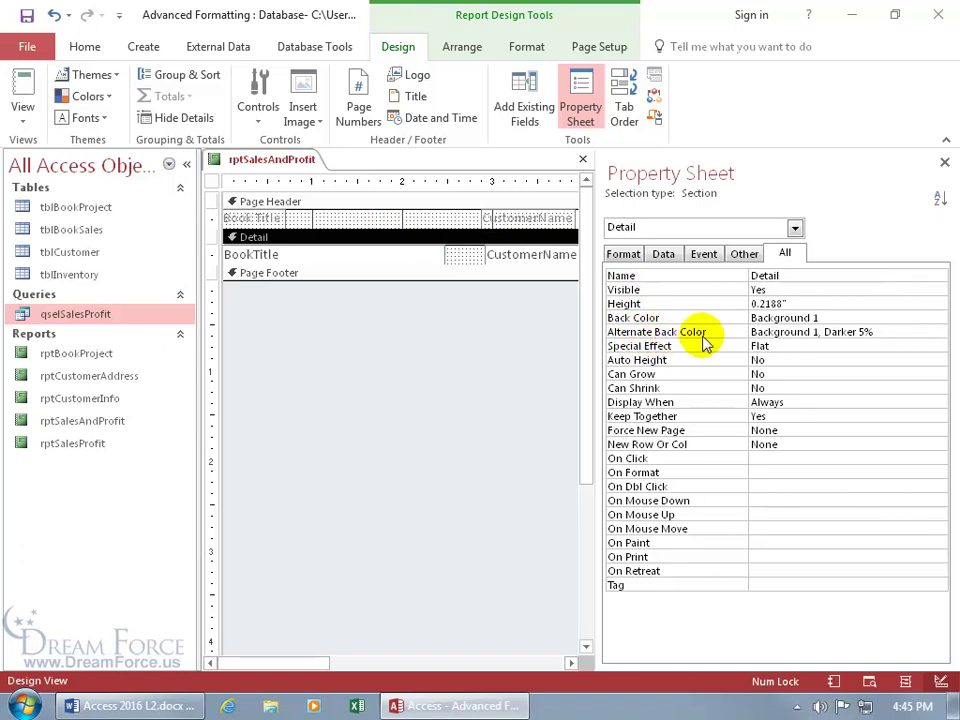
left_click(820, 332)
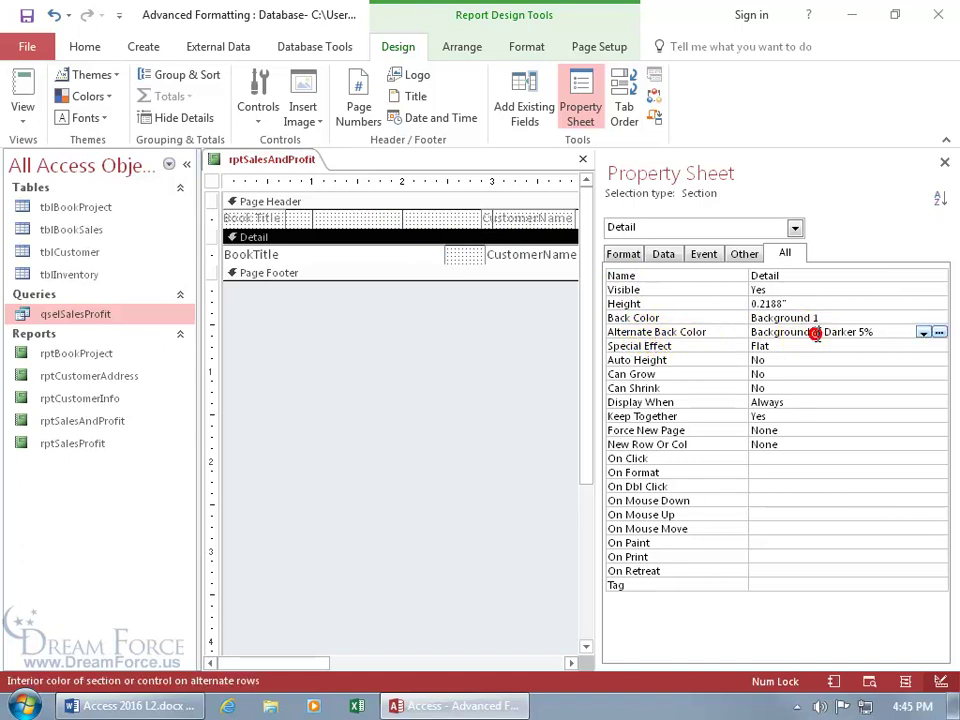
left_click(938, 333)
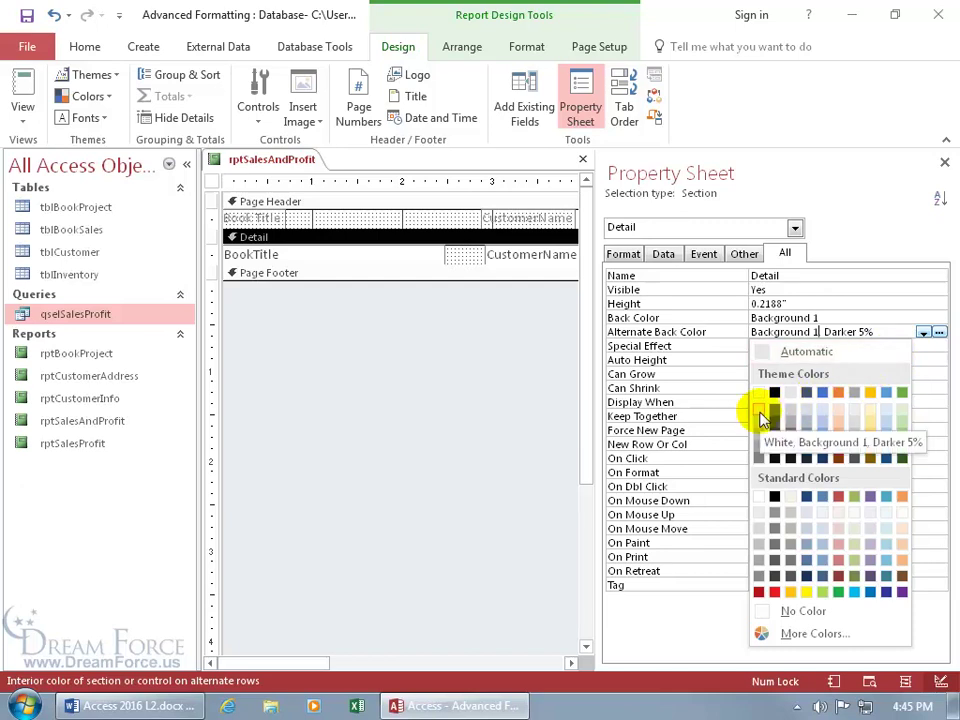
left_click(838, 415)
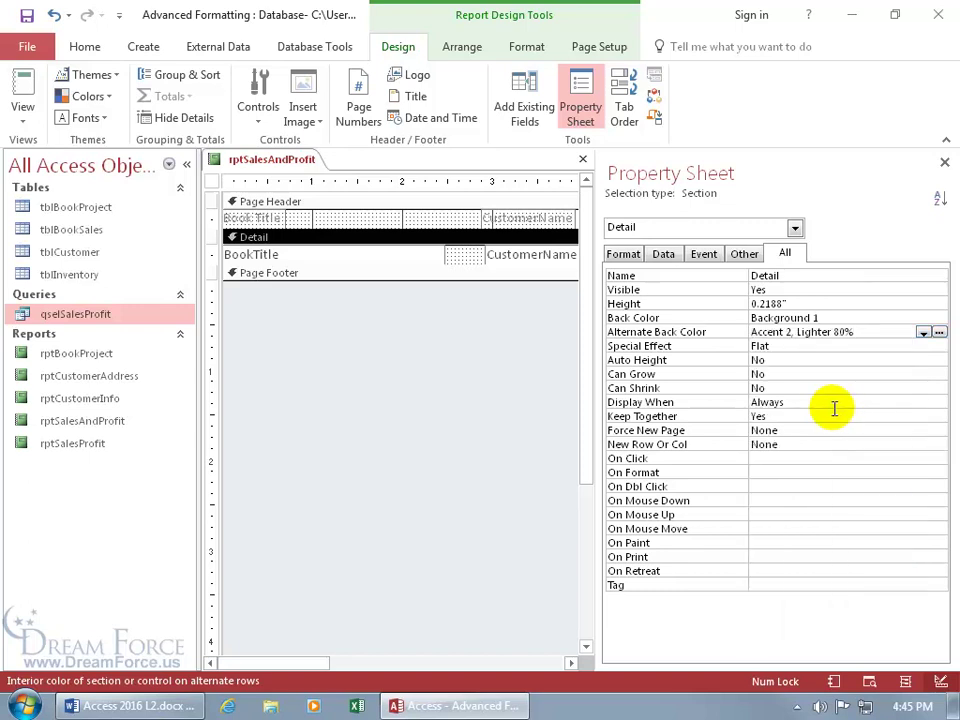
Examine the alternating row colors in Print Preview, viewing the whole first page and page 2
right_click(260, 163)
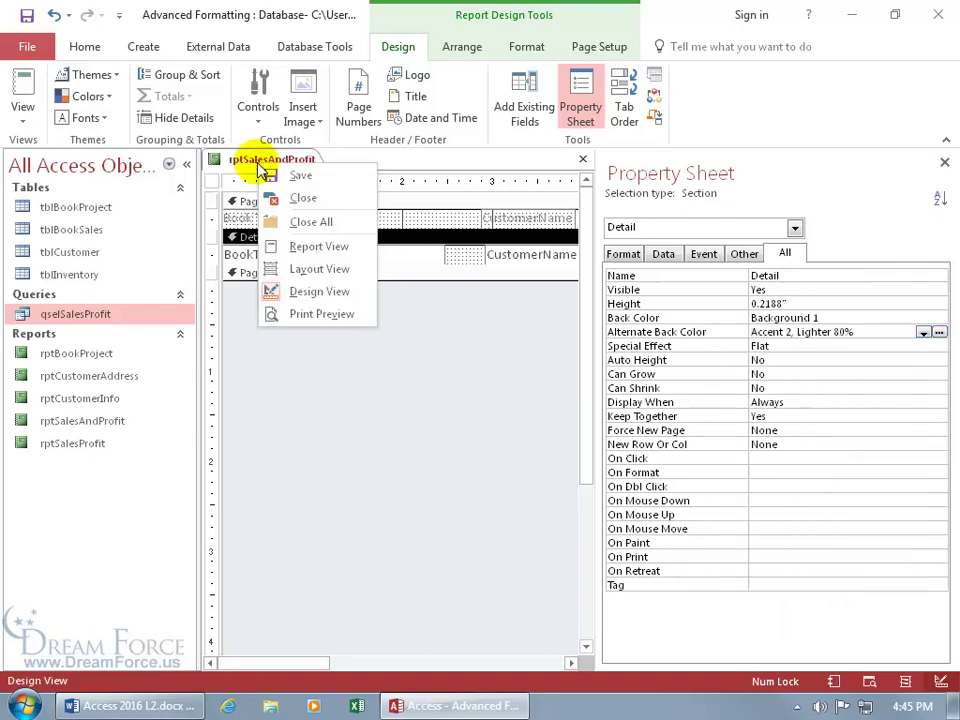
left_click(311, 315)
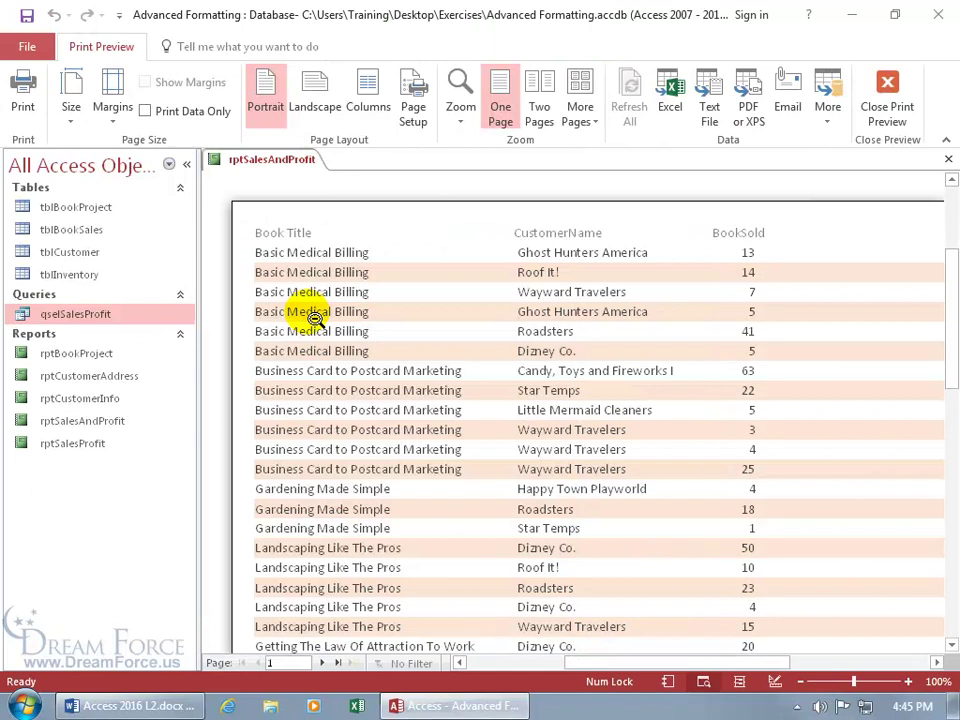
left_click(533, 331)
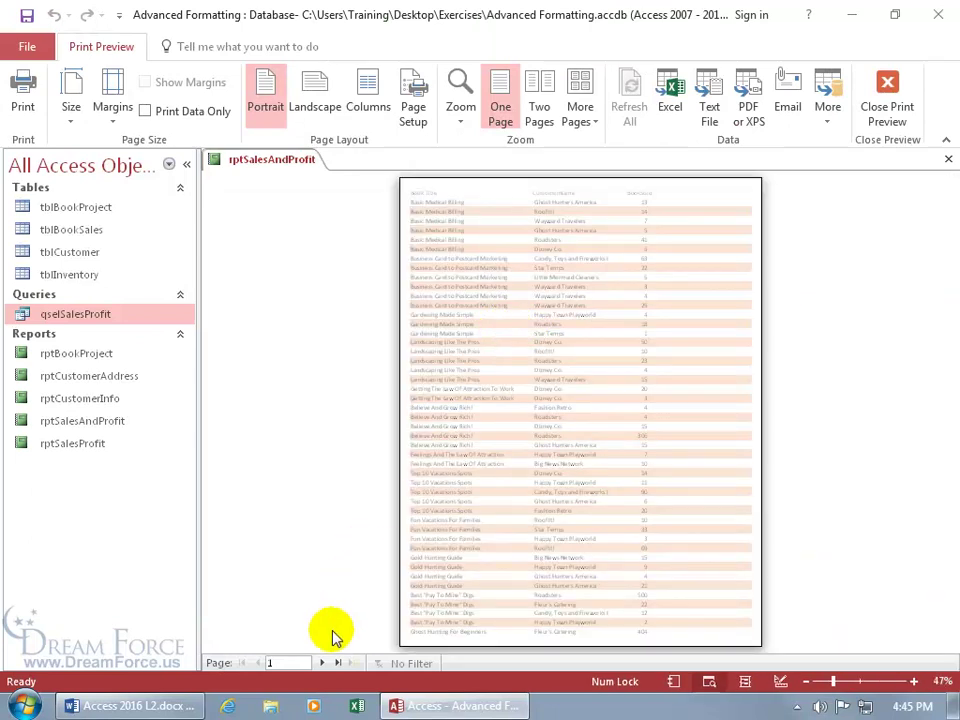
left_click(321, 663)
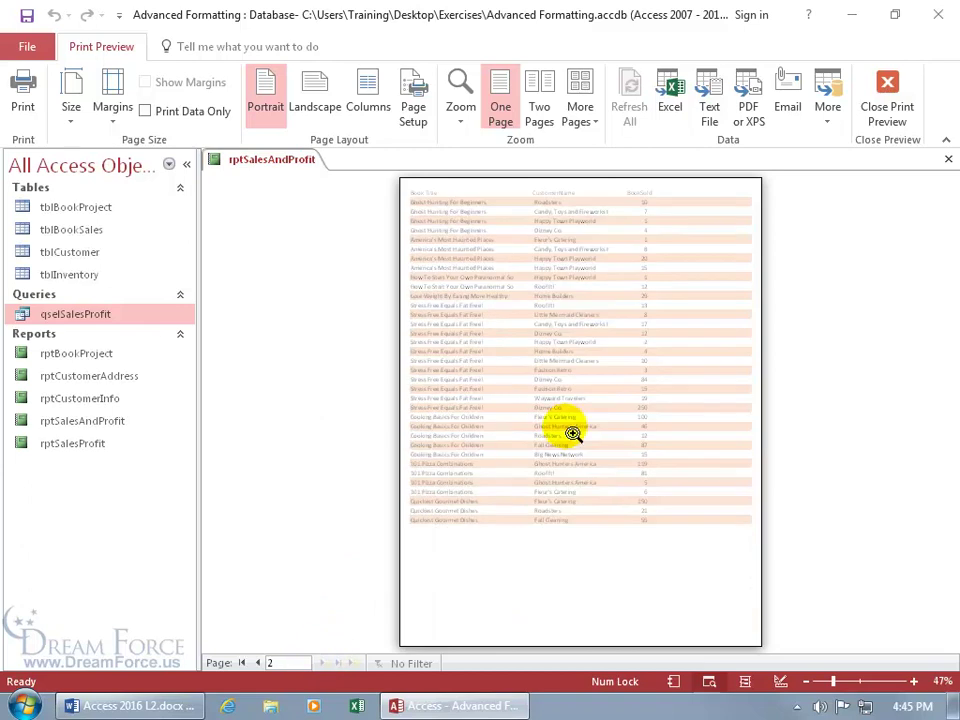